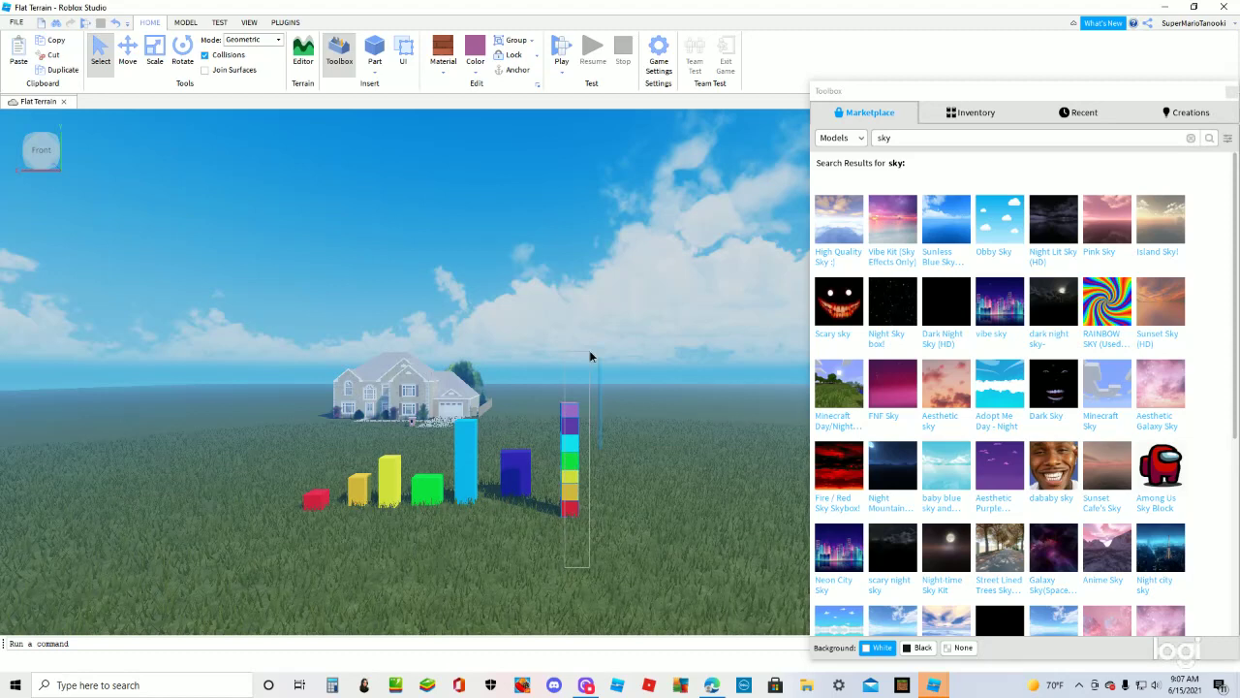
- Reposition the multicoloured striped tower on the grass just past the dark blue block
drag(574, 454, 592, 350)
drag(543, 391, 577, 511)
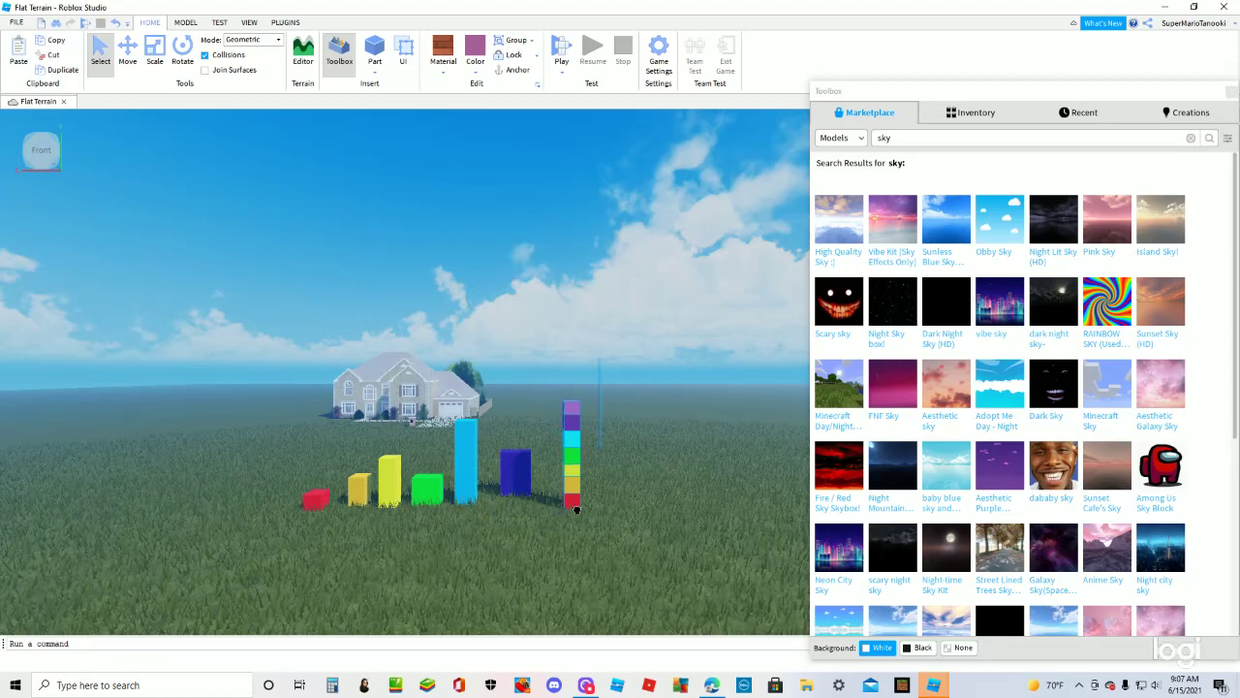
- Search the marketplace models for "wall" and place the plain gray Wall model on the grass beyond the striped tower
click(910, 138)
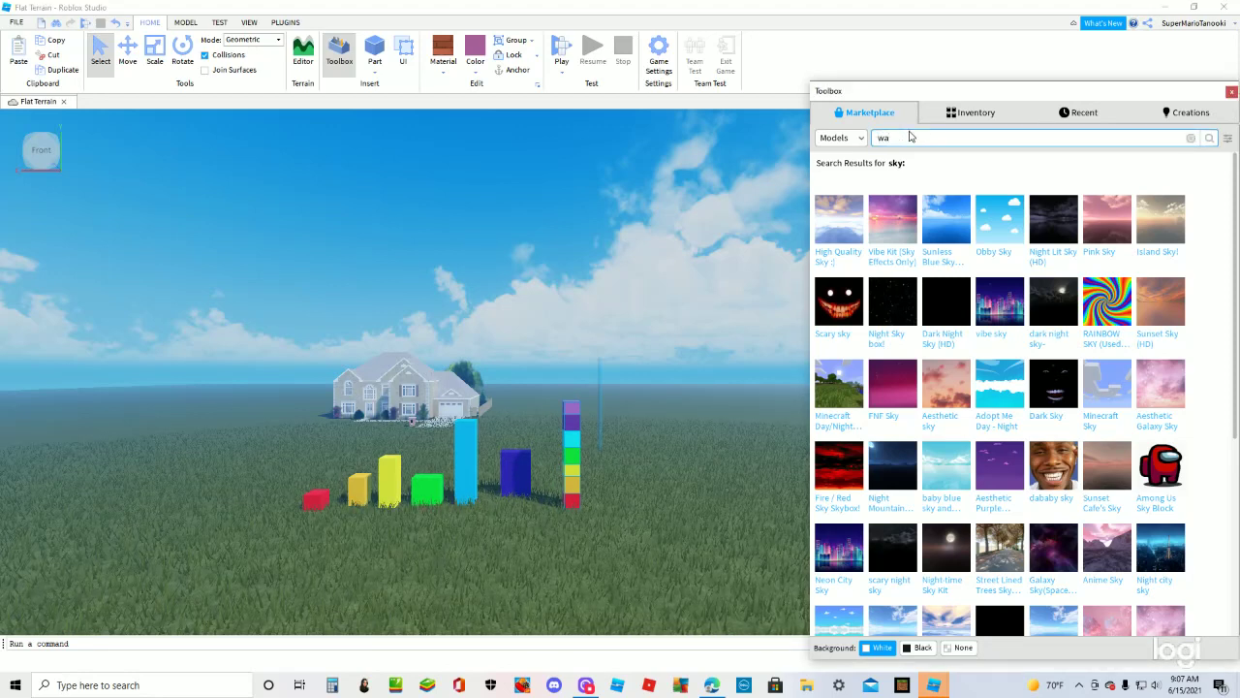
text(wall)
key(Return)
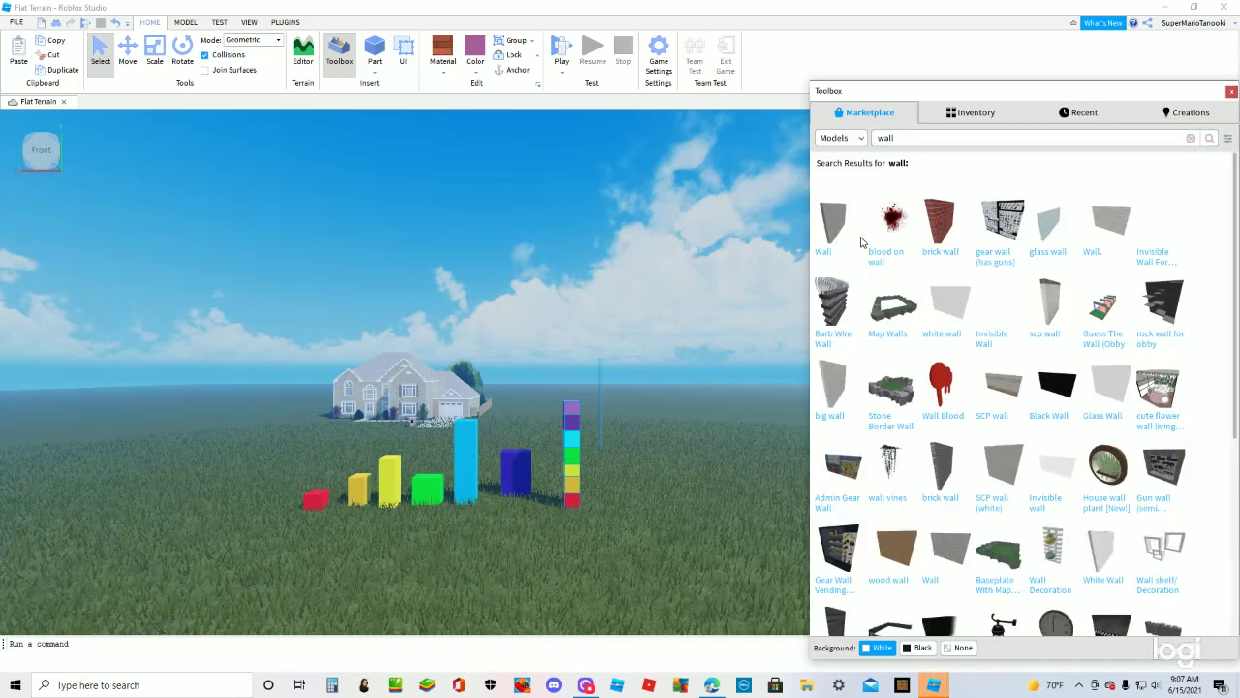
drag(843, 236, 667, 526)
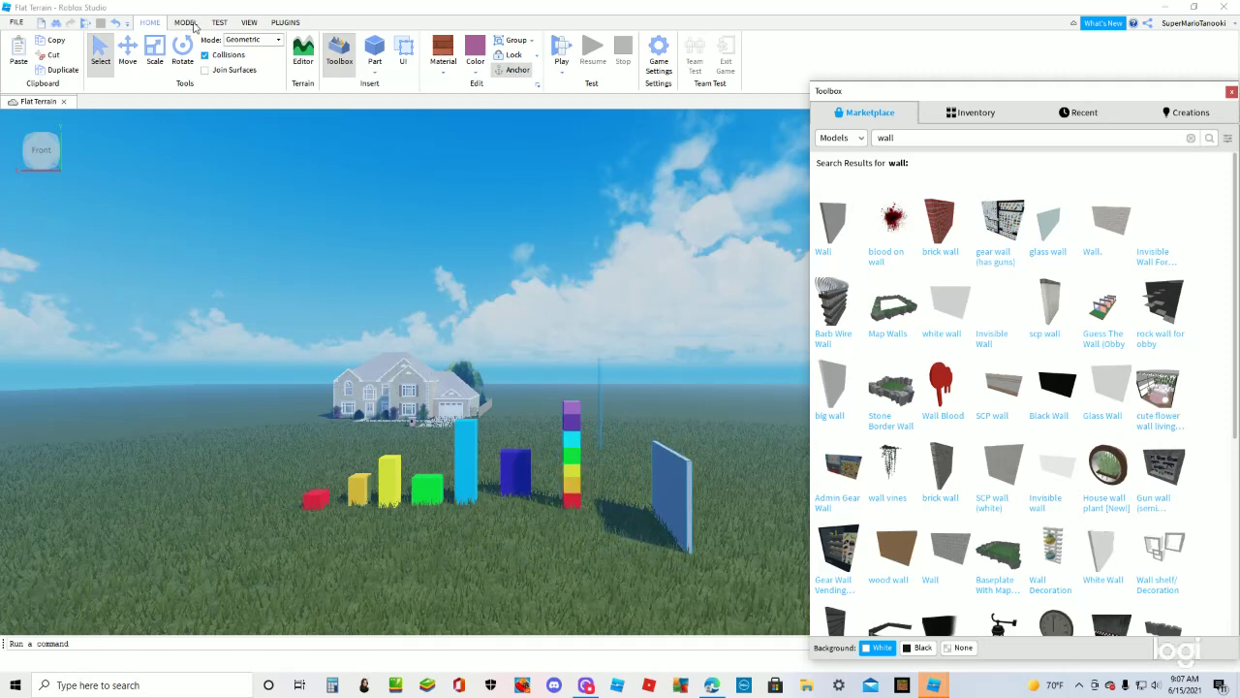
- Move the dark blue block next to the wall and scale the wall into a shorter, thicker column of about the block's width
drag(514, 469, 683, 559)
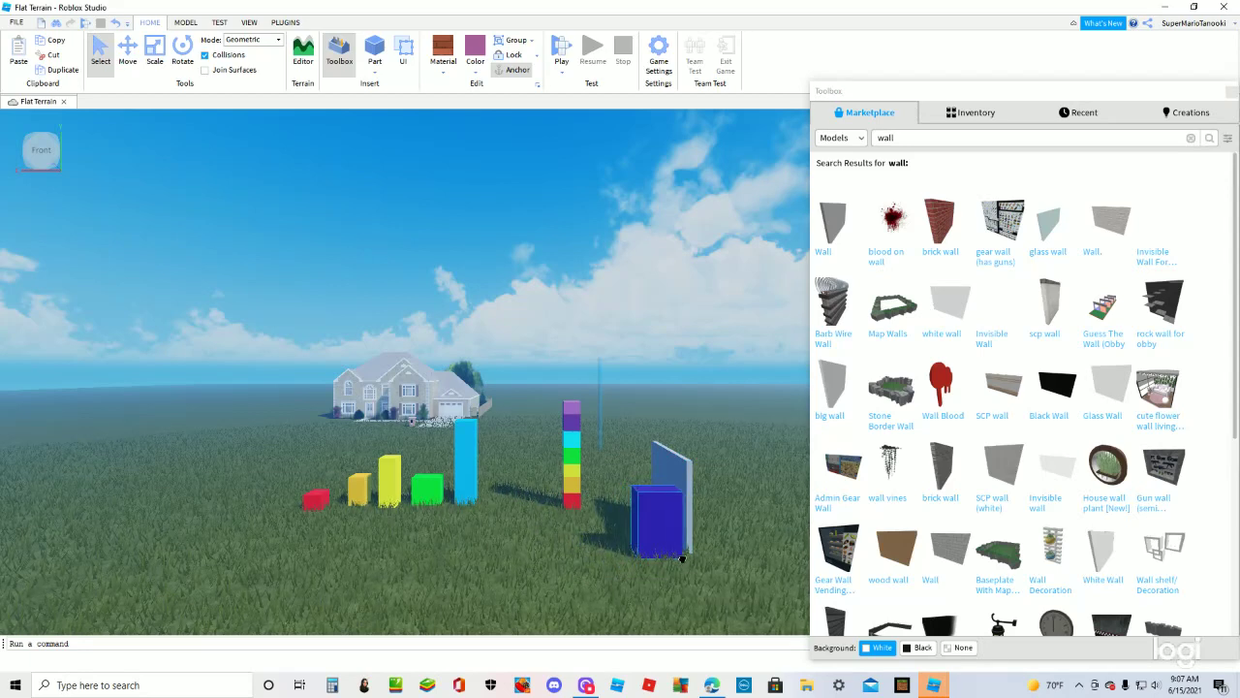
click(660, 473)
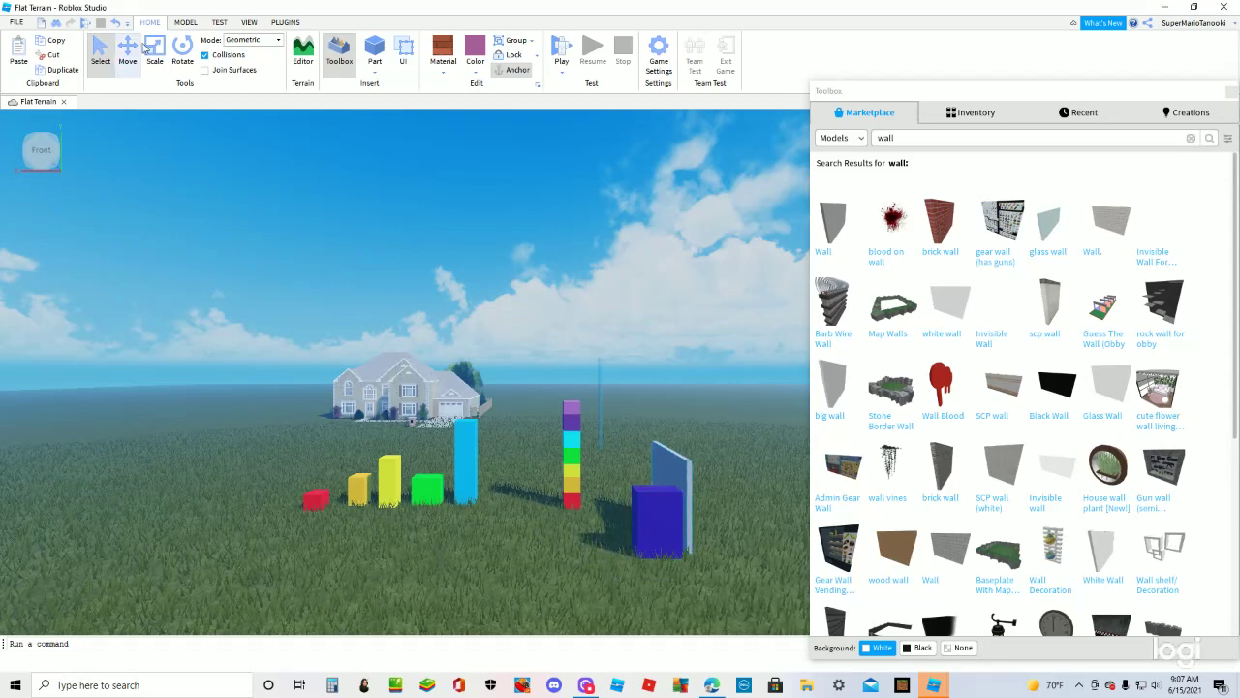
key(ctrl+3)
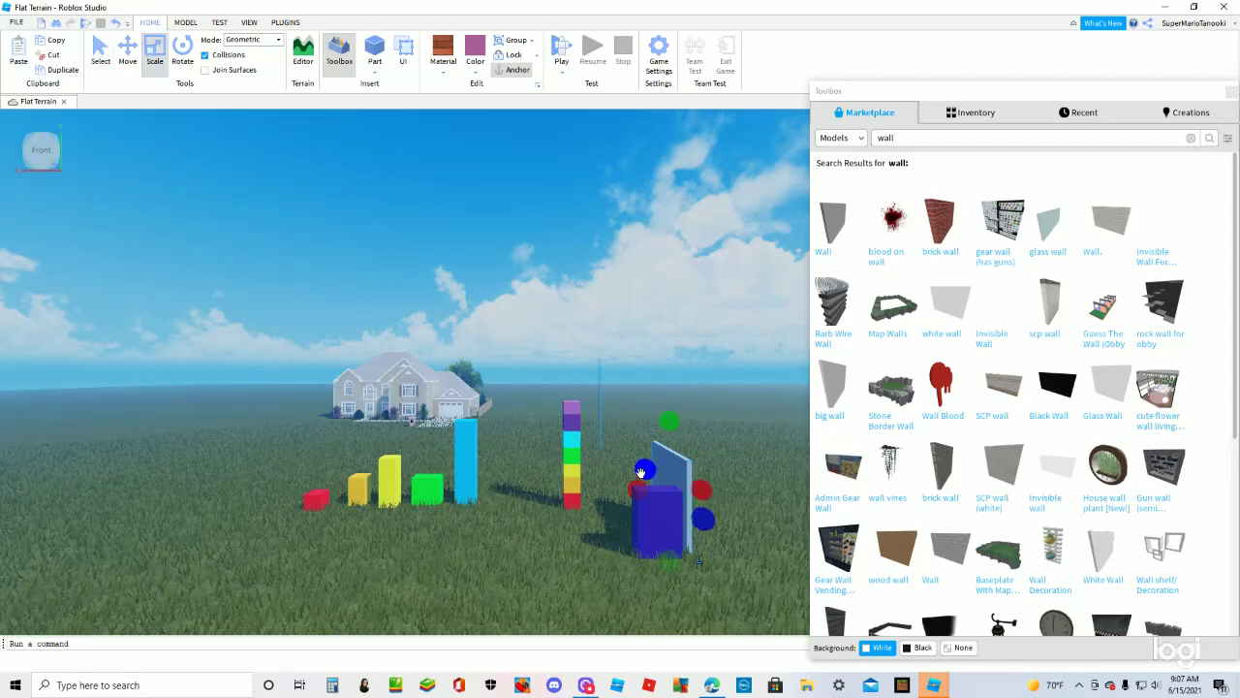
drag(640, 472, 653, 492)
key(w)
mouse_move(1046, 685)
key(s)
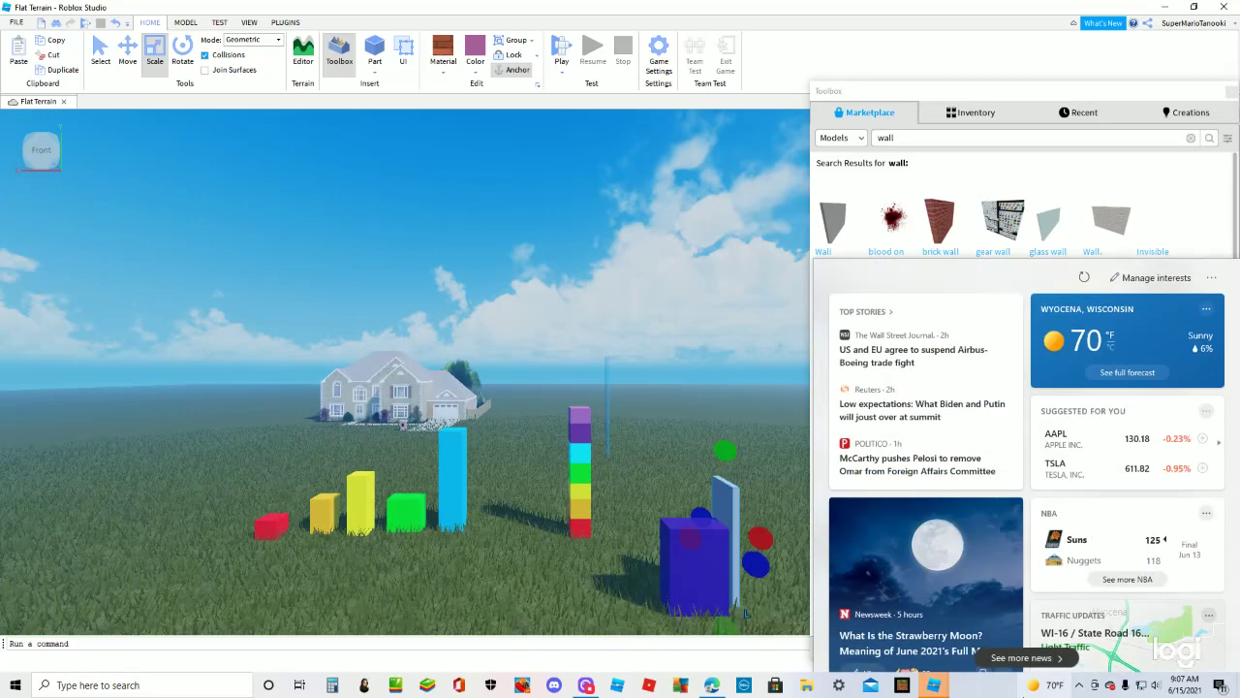
key(w)
click(754, 537)
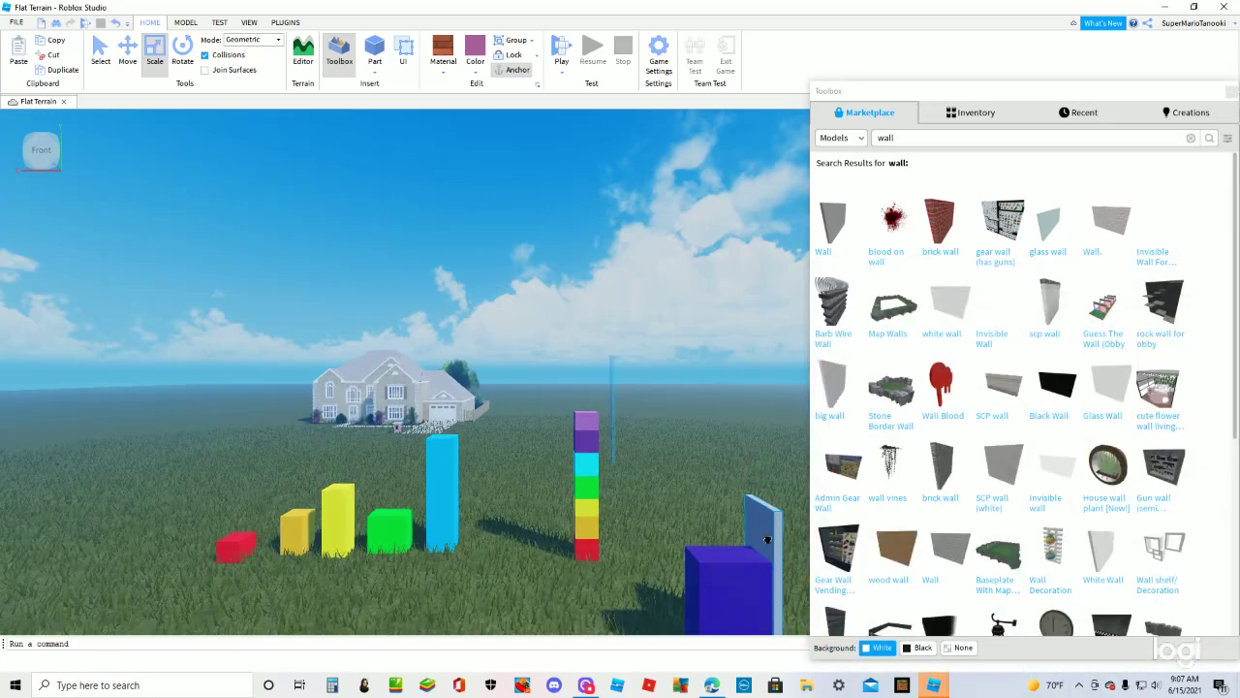
drag(729, 548, 734, 555)
key(d)
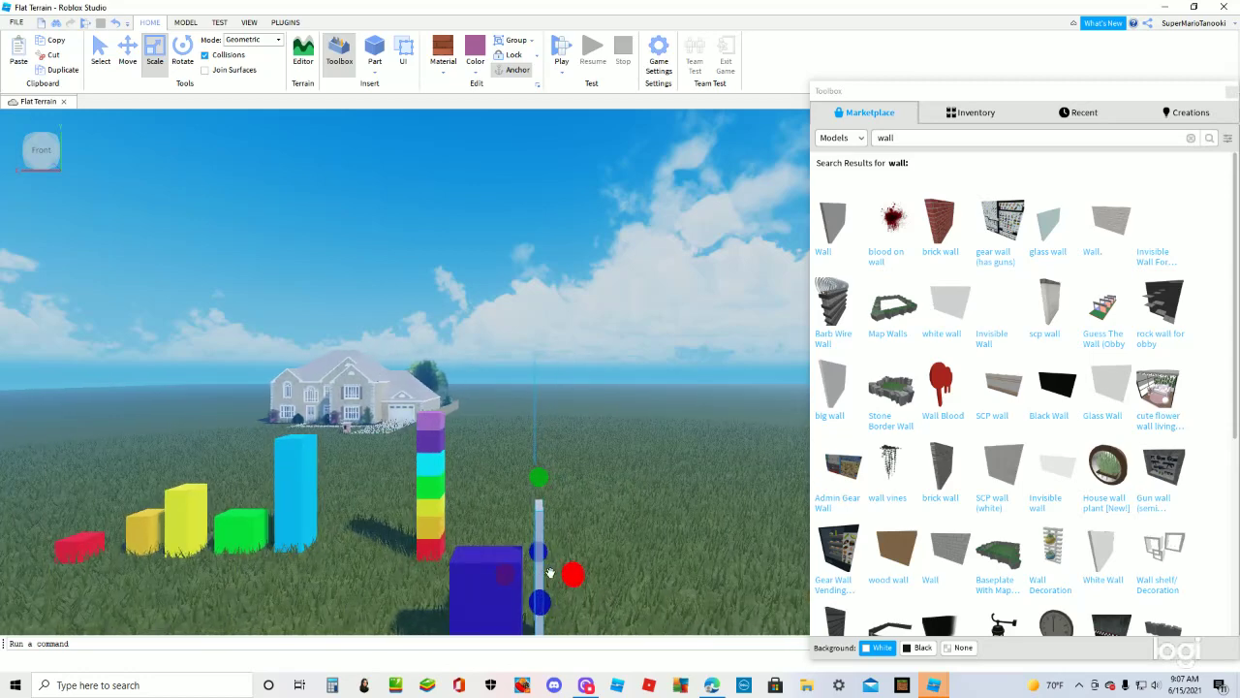
drag(528, 574, 587, 570)
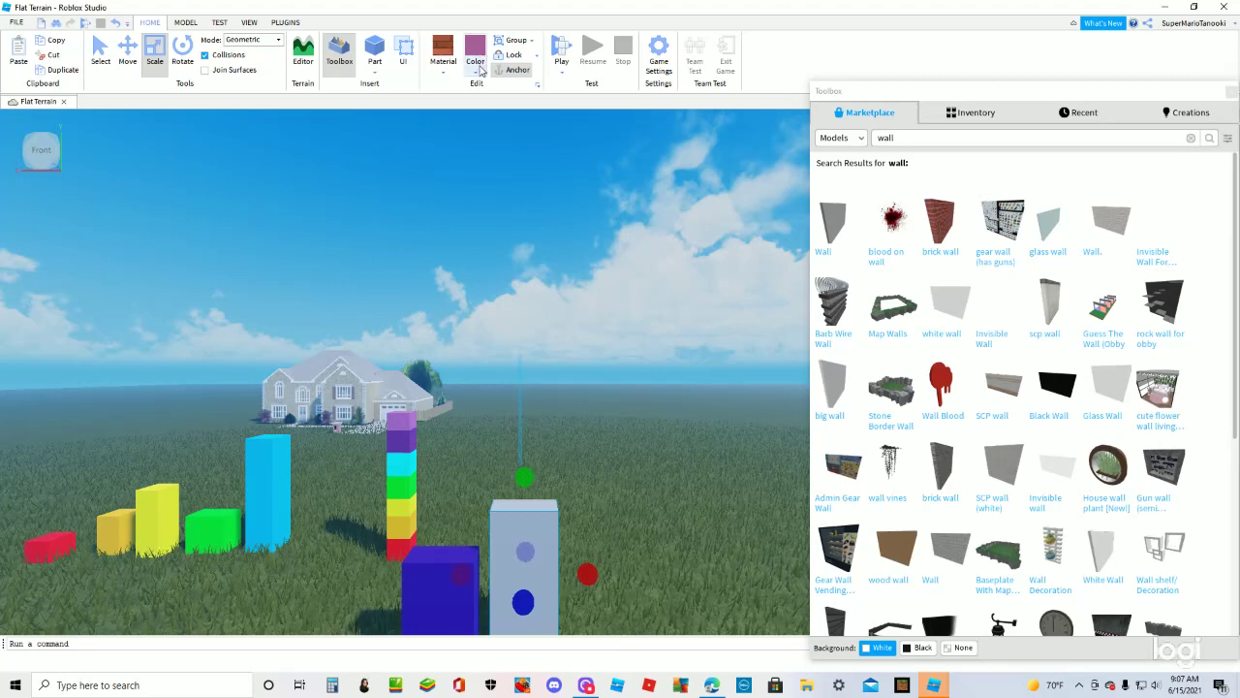
- Try lavender, pale violet, dusty pink and bright pink colors on the resized wall column
click(480, 71)
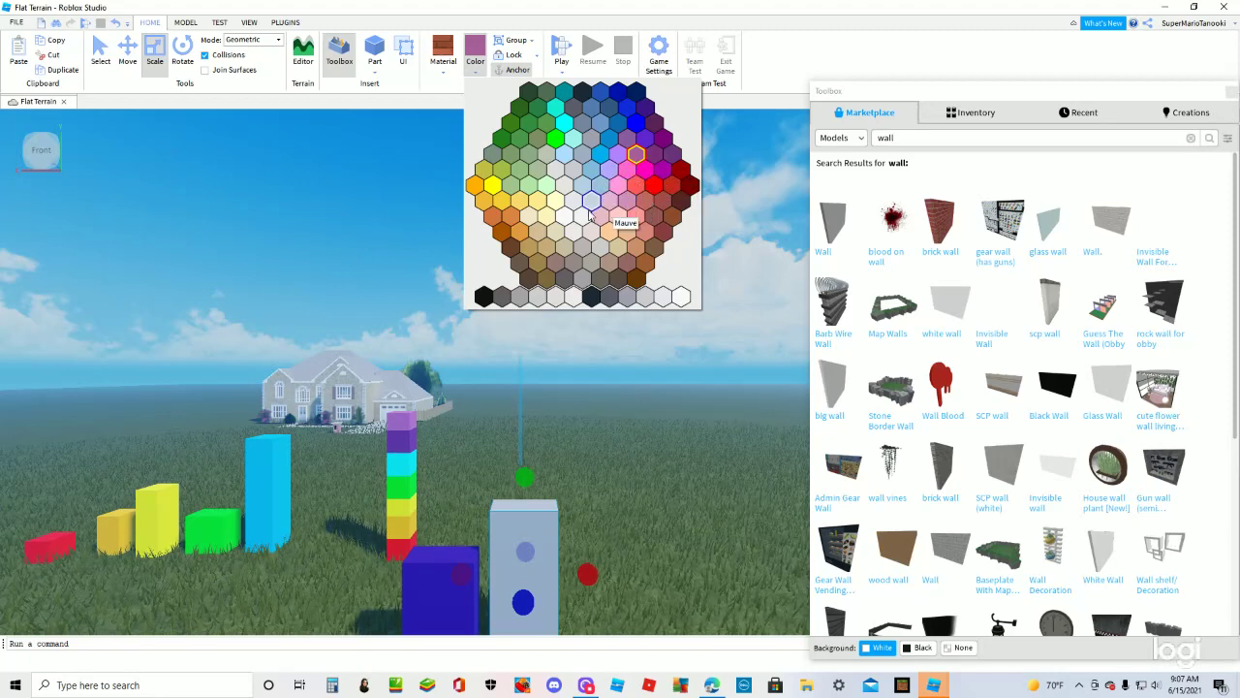
click(628, 146)
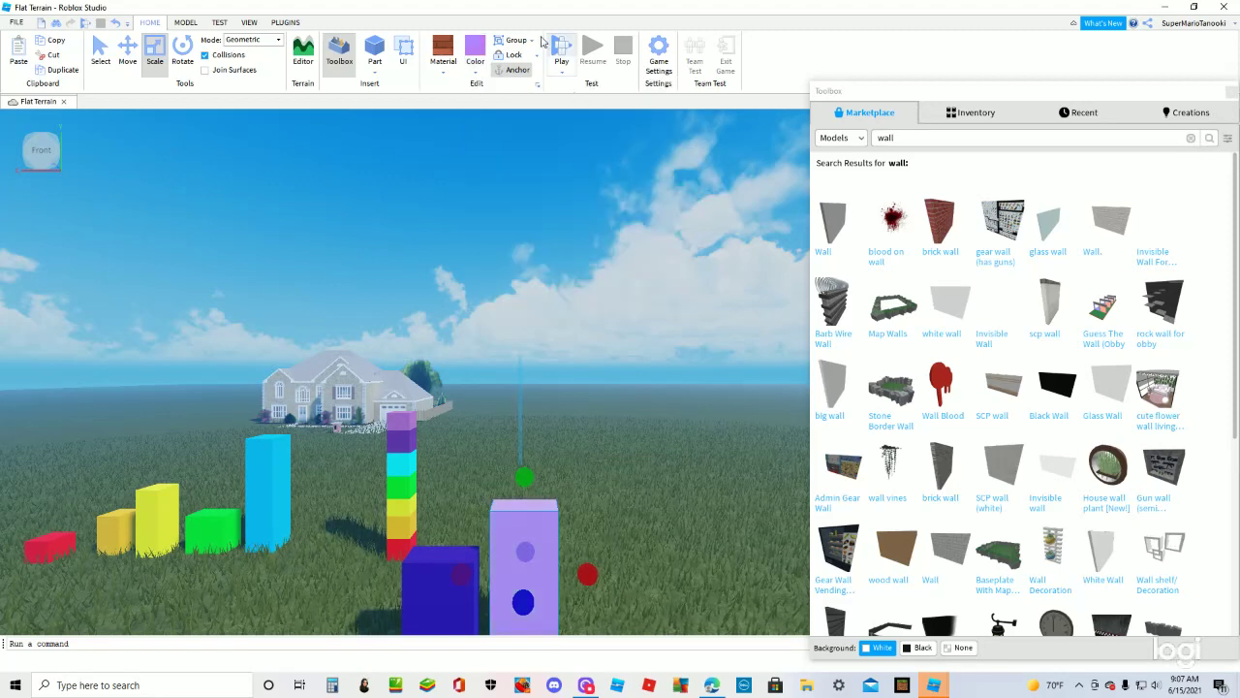
click(474, 68)
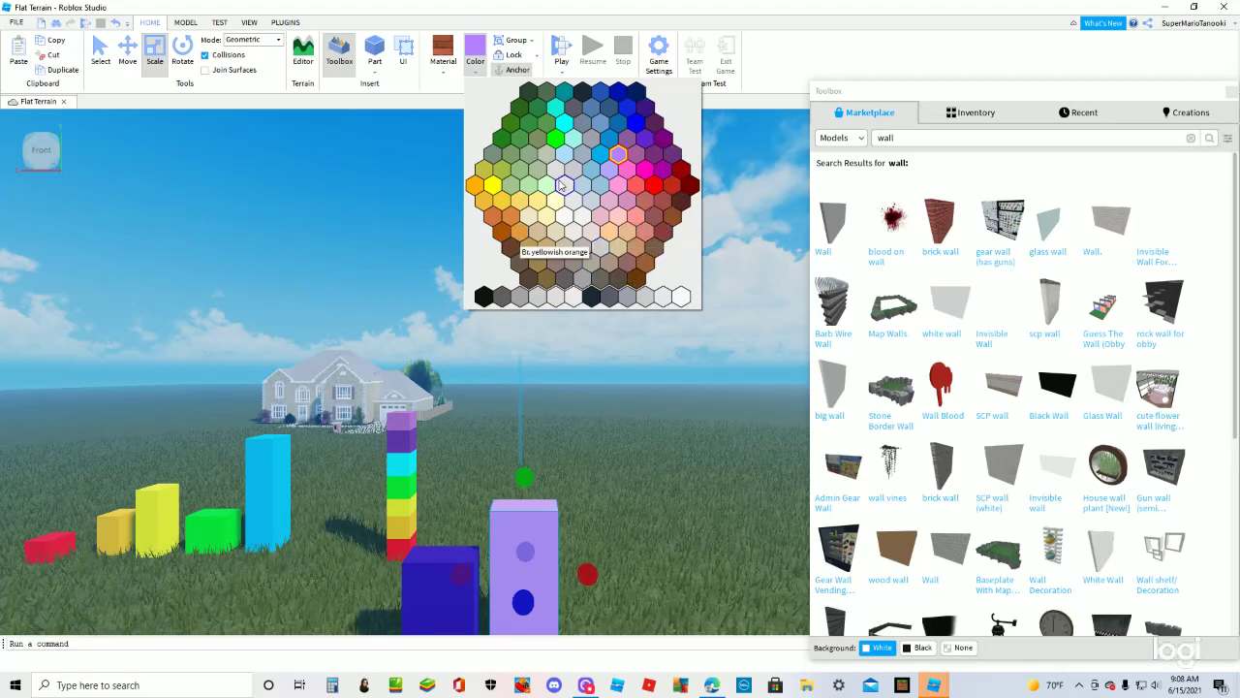
click(610, 172)
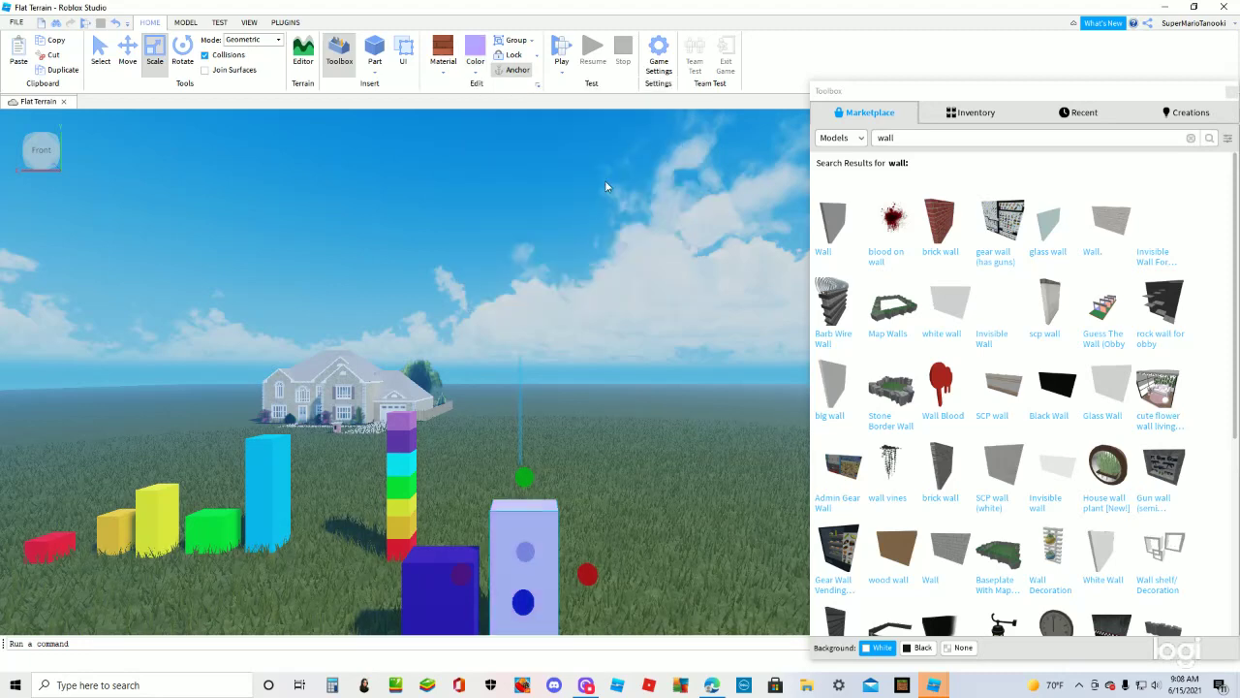
click(476, 74)
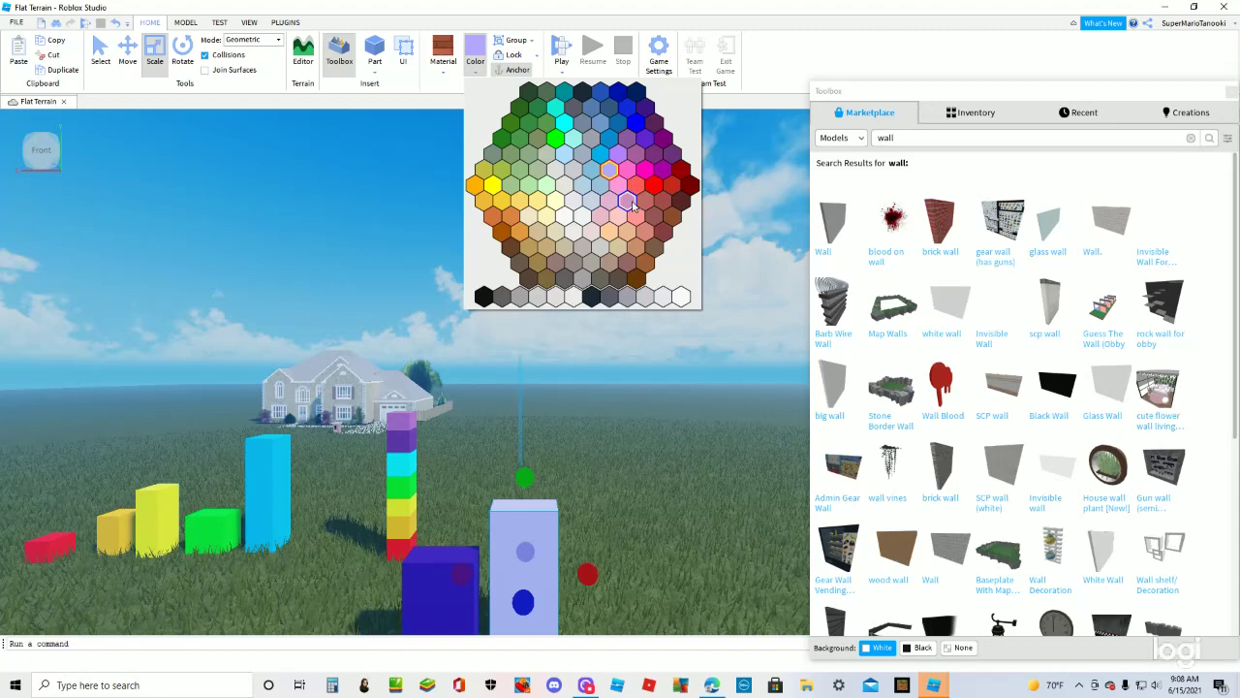
click(630, 204)
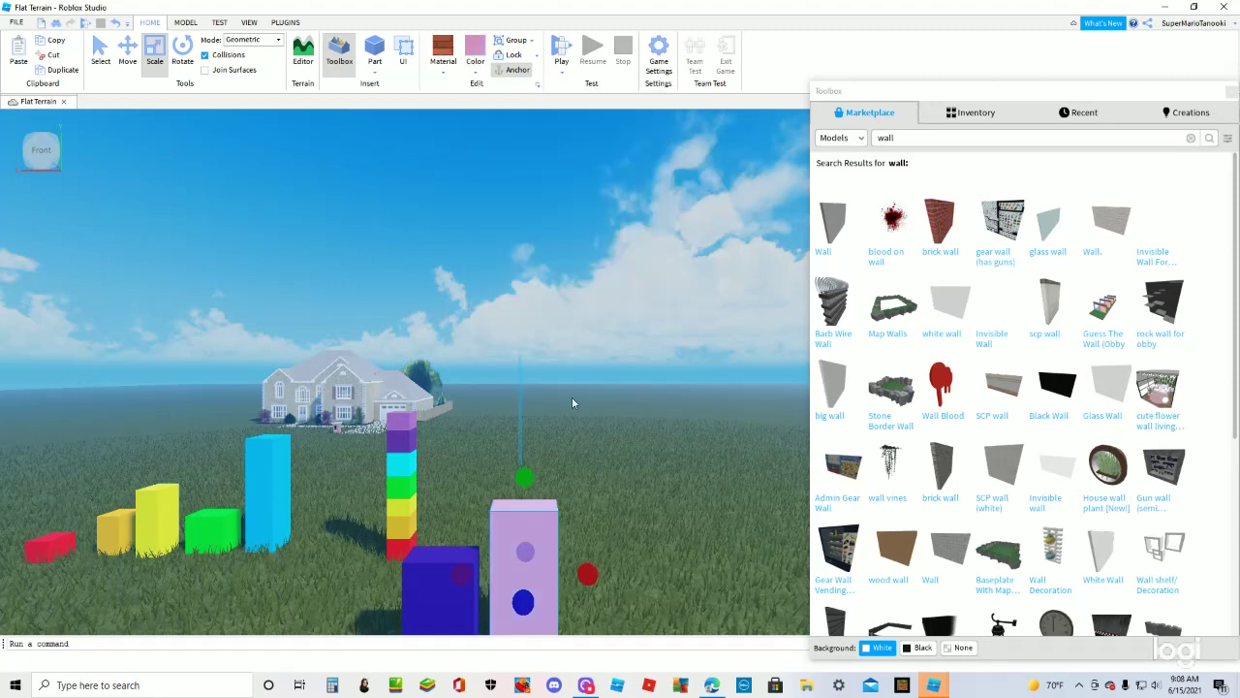
click(472, 73)
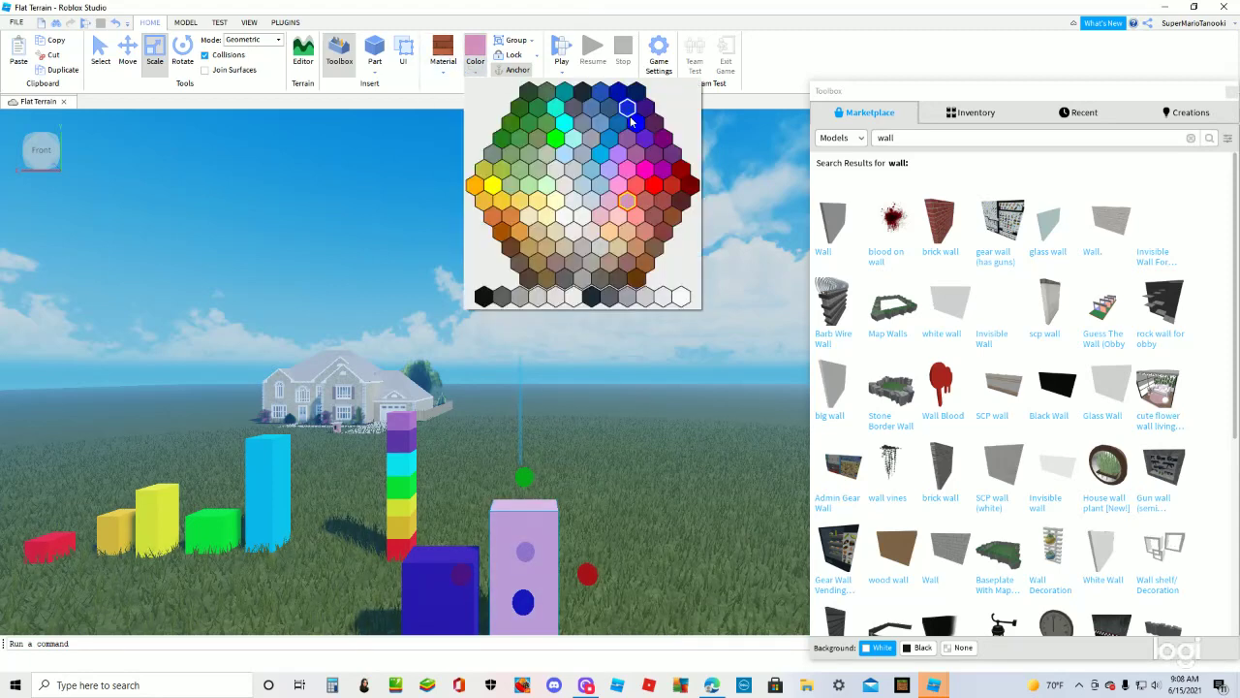
click(614, 184)
- Recolor the wall column magenta and move the dark blue block back between the light blue column and the striped tower
drag(524, 557, 518, 520)
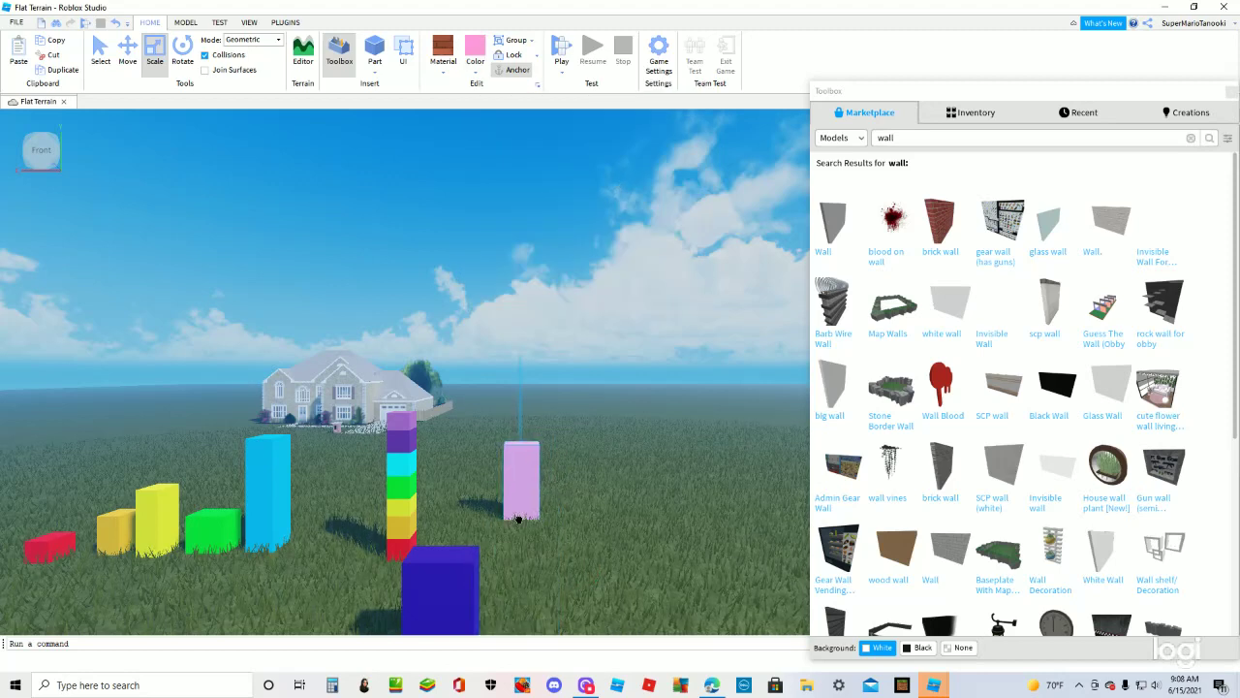
click(475, 73)
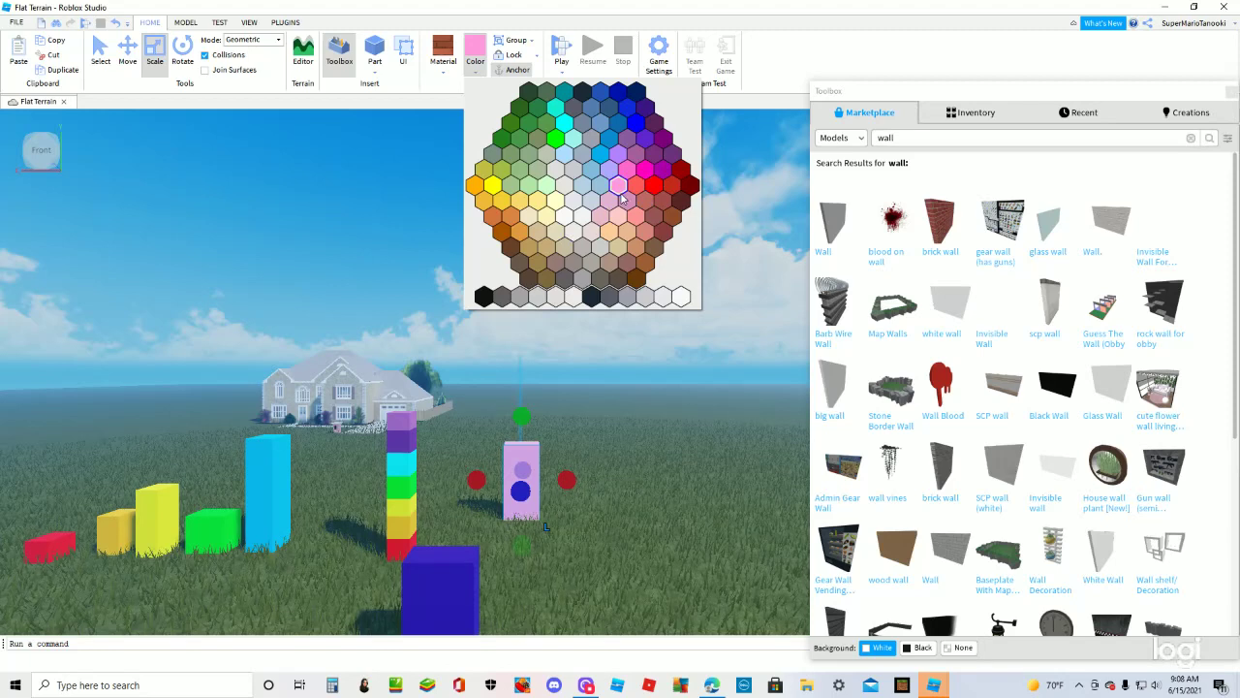
click(644, 170)
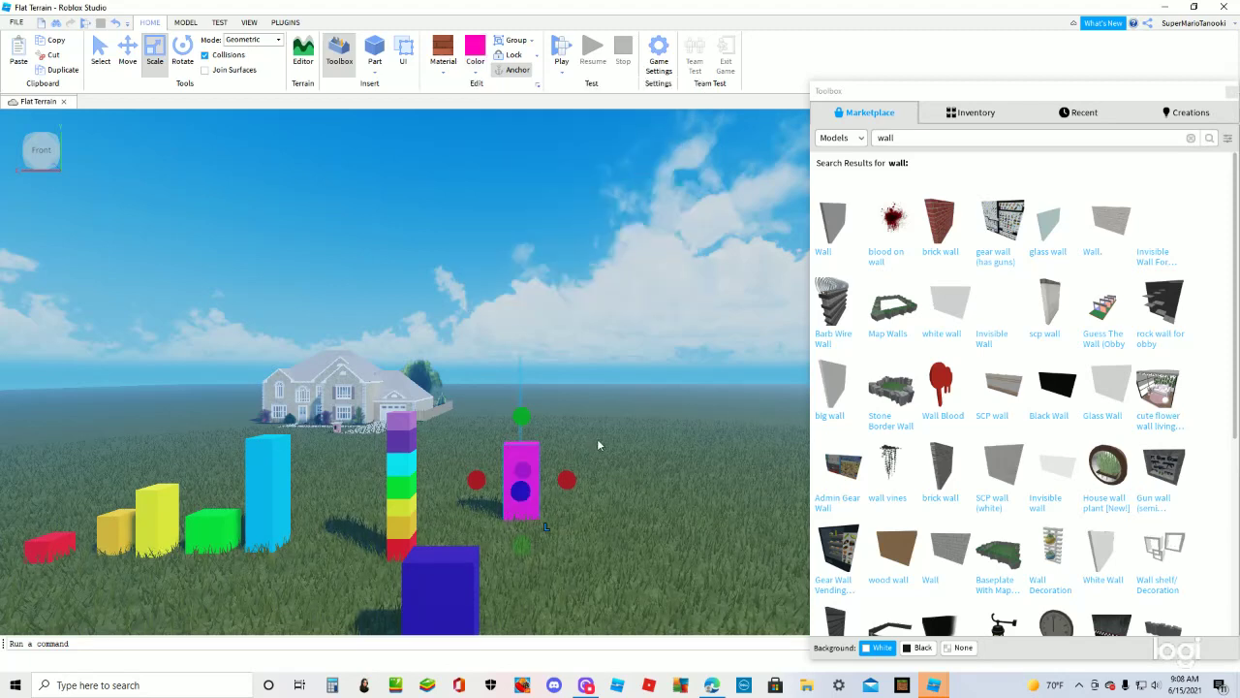
drag(515, 444, 548, 554)
drag(429, 568, 322, 555)
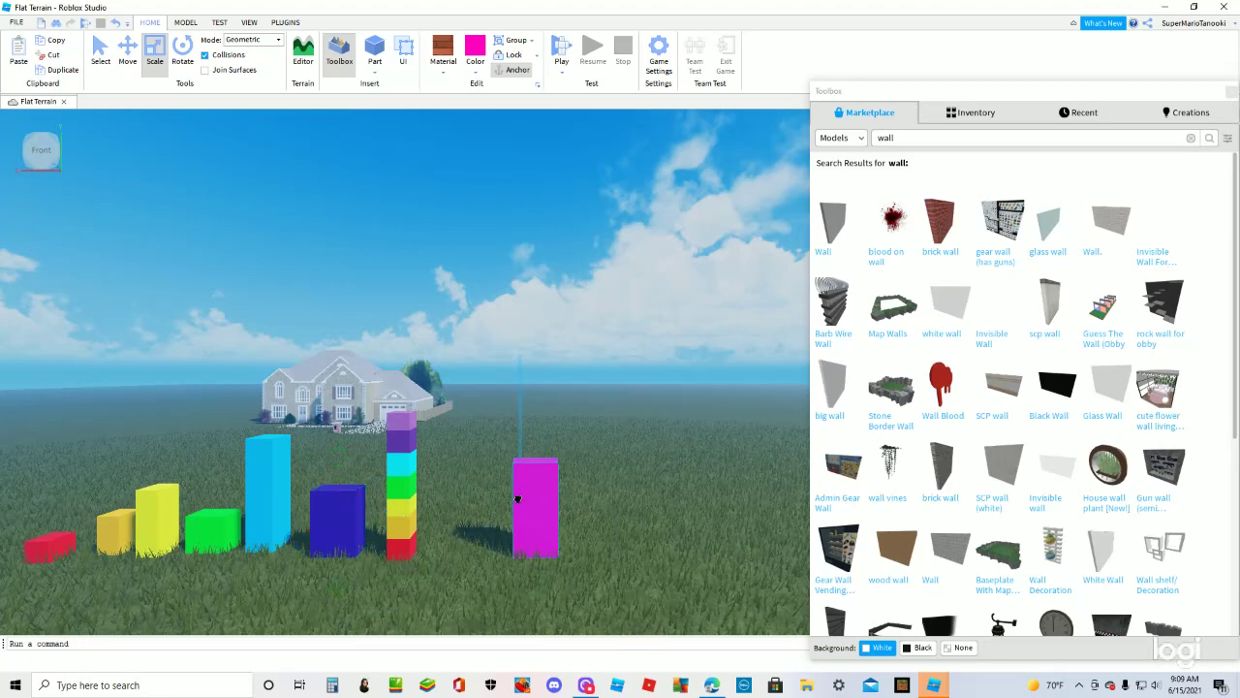
- Place the magenta column on the grass just past the striped tower, at the end of the row
drag(517, 501, 135, 528)
drag(55, 621, 494, 317)
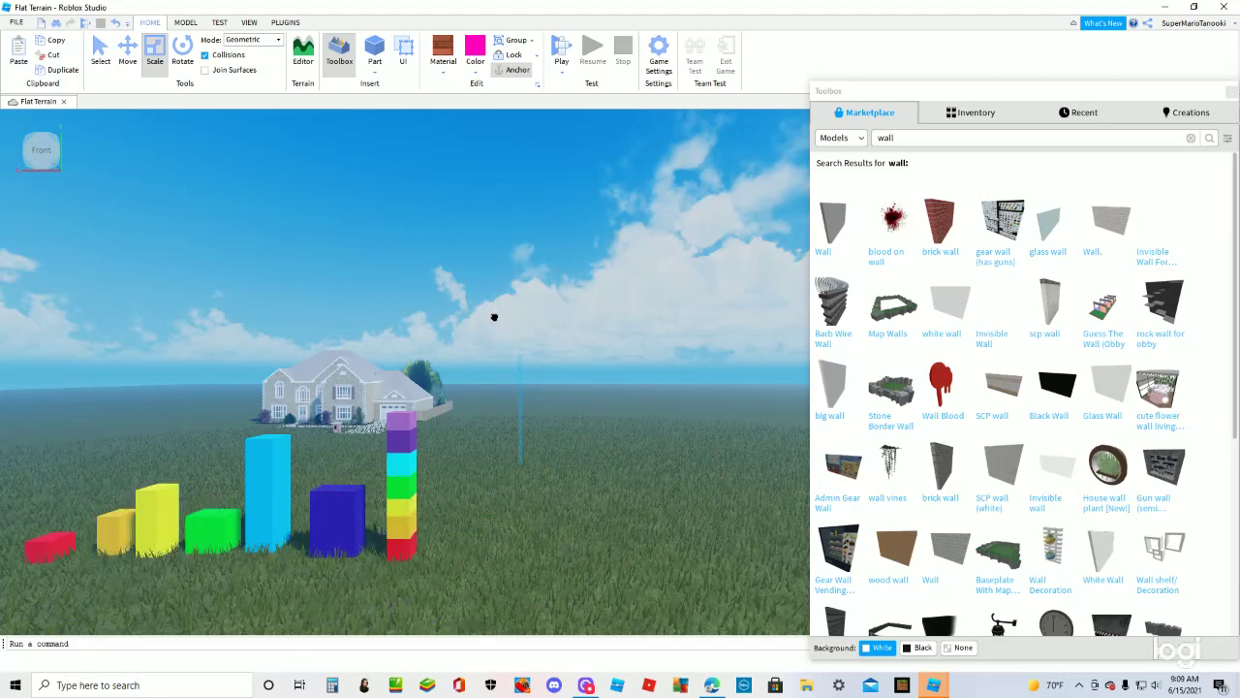
drag(578, 116, 448, 569)
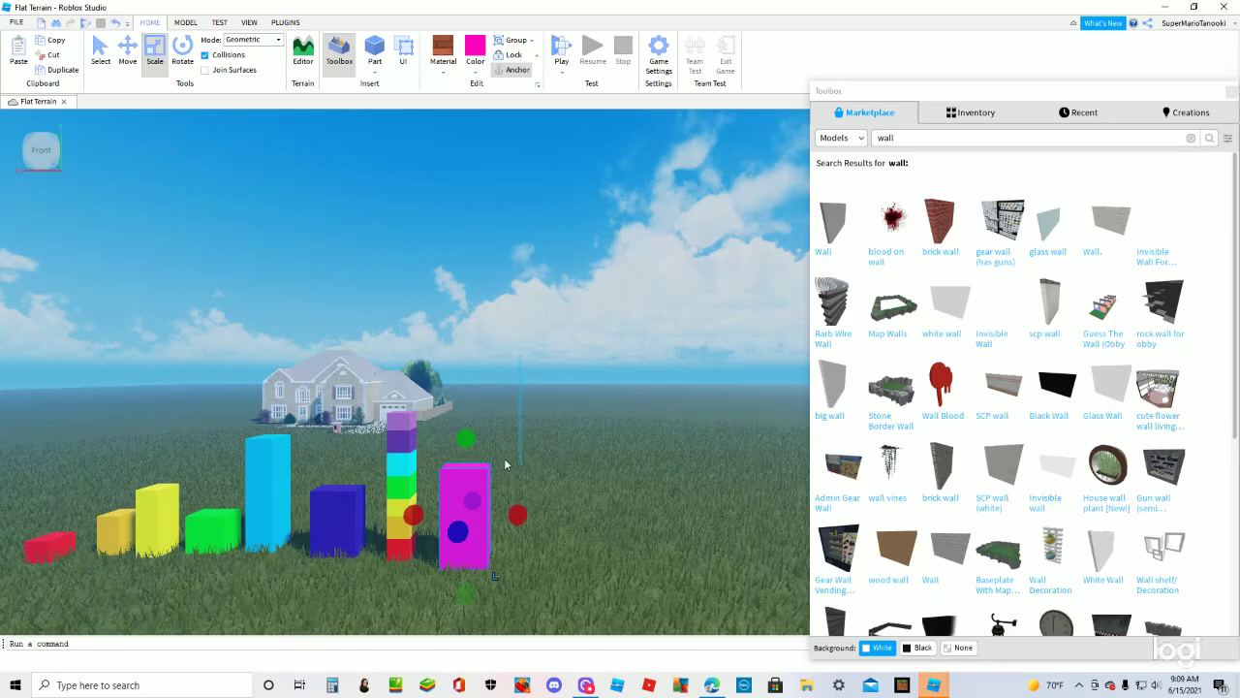
drag(472, 476, 558, 430)
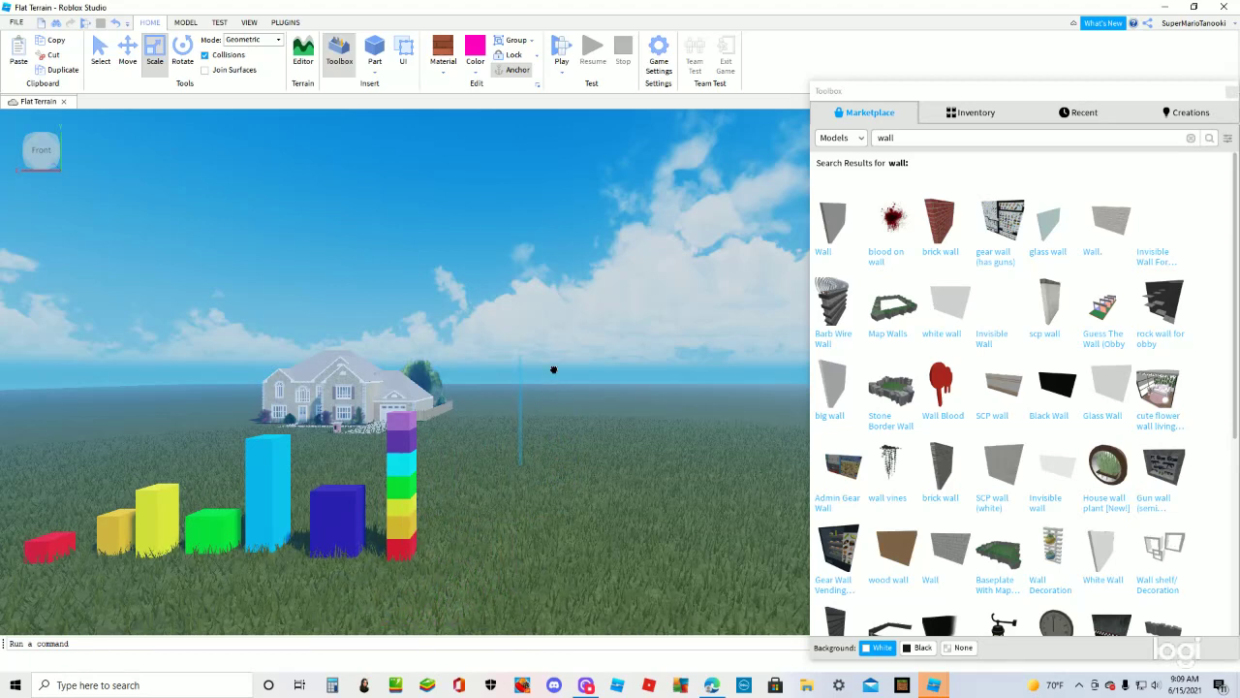
drag(553, 369, 167, 419)
drag(177, 368, 178, 336)
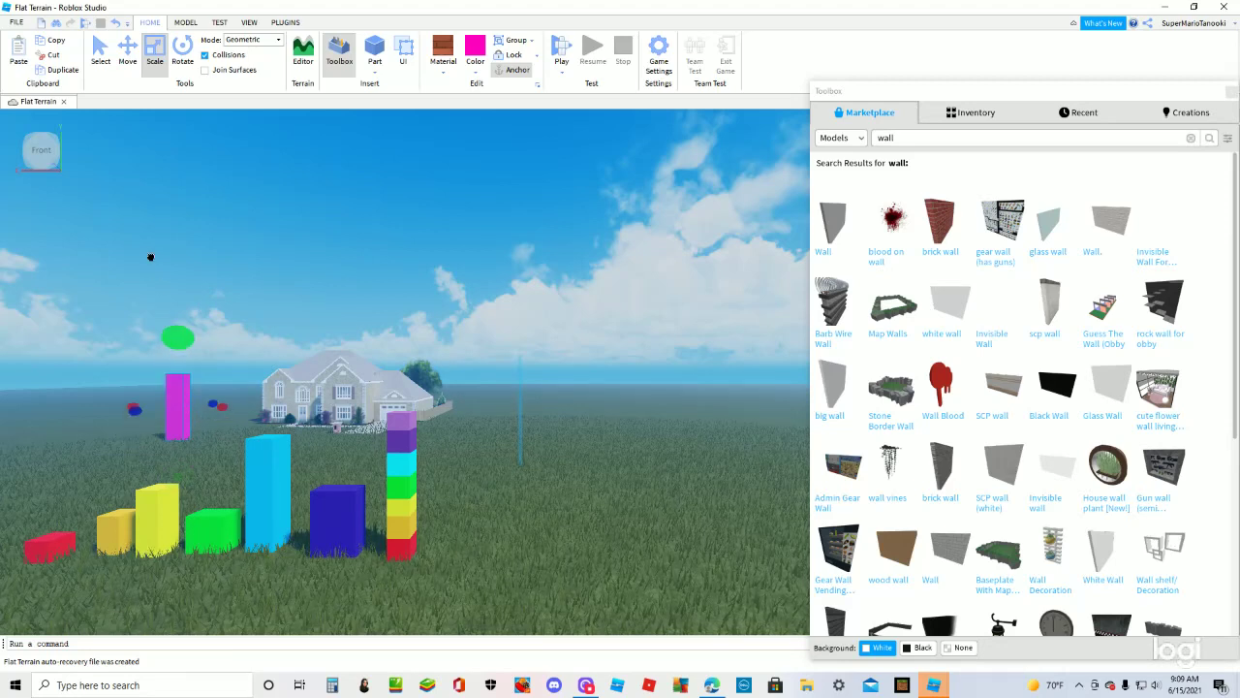
drag(180, 411, 465, 562)
drag(445, 359, 413, 459)
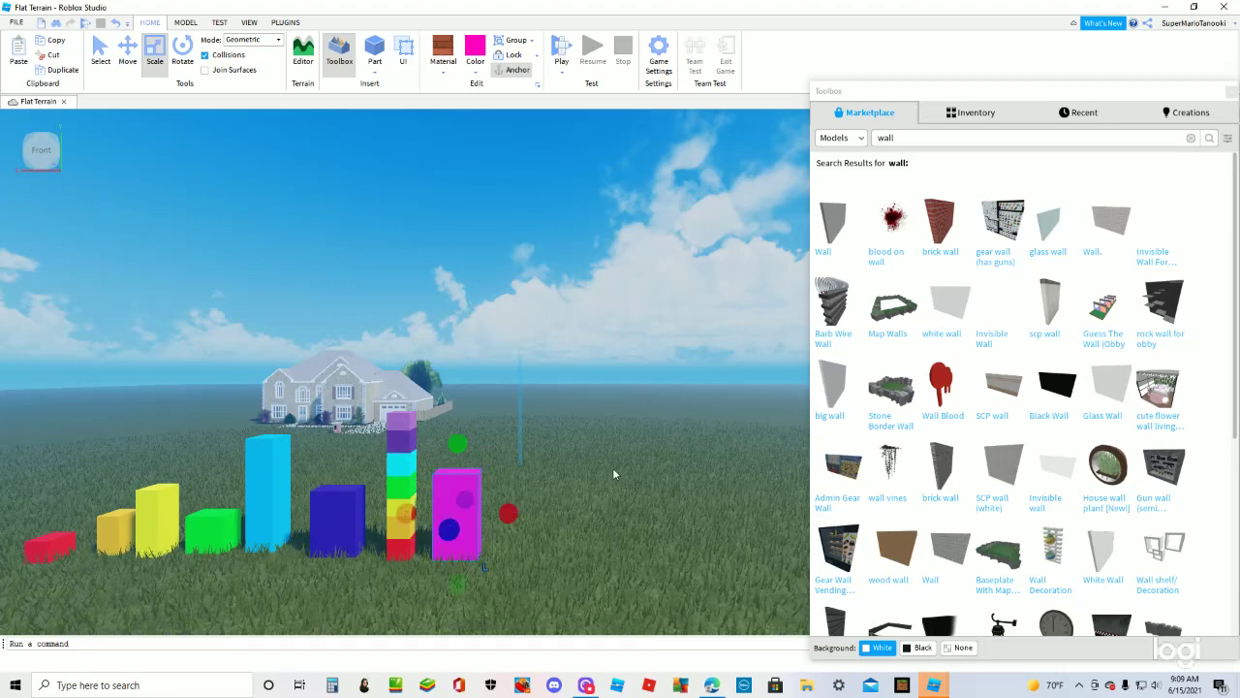
click(101, 53)
drag(451, 494, 485, 562)
- Search the marketplace models for "obby" and place the striped [OBBY] GUESS model on the grass beyond the magenta column
click(894, 137)
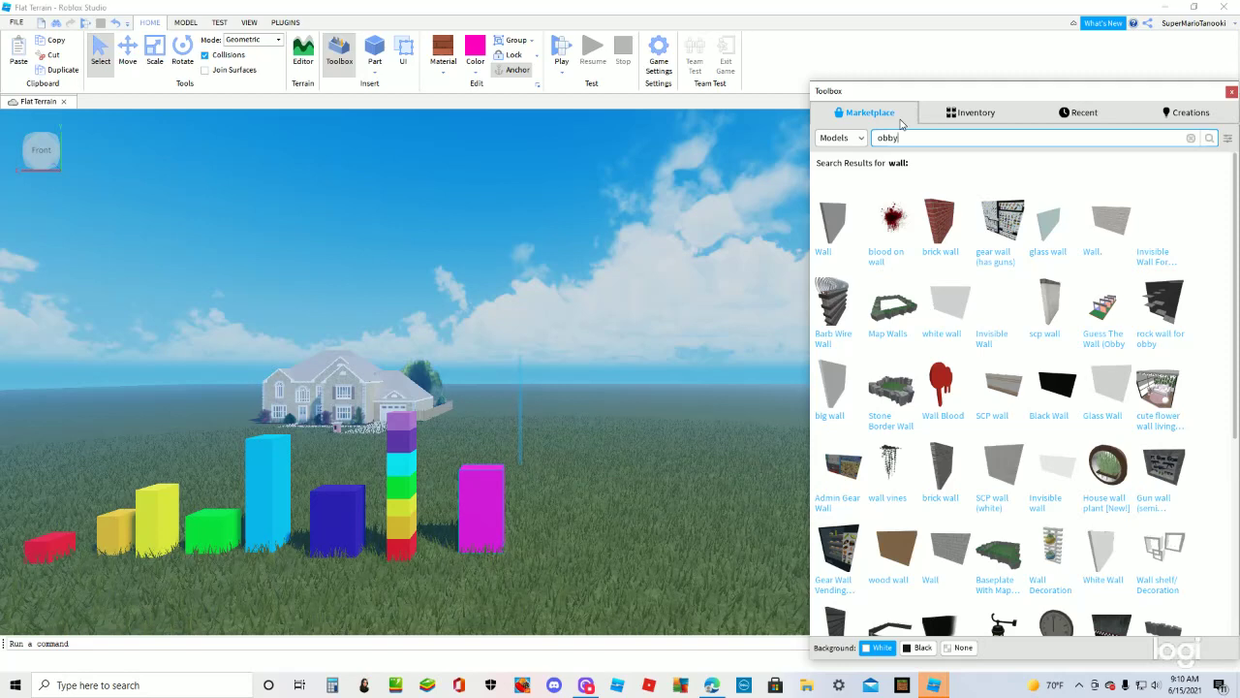
key(Return)
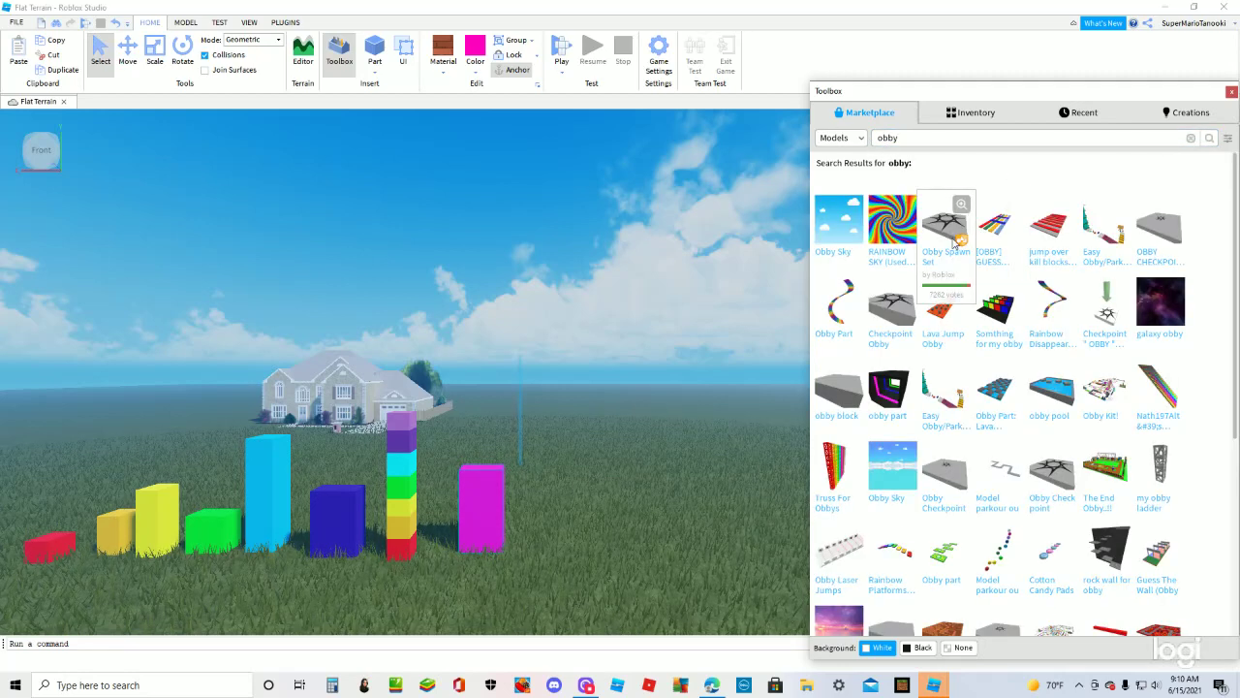
drag(1004, 228, 611, 555)
mouse_move(635, 496)
mouse_down()
mouse_move(666, 501)
mouse_move(655, 508)
mouse_move(643, 483)
mouse_up()
drag(476, 498, 649, 469)
drag(996, 225, 506, 531)
mouse_move(628, 581)
mouse_down()
mouse_move(699, 569)
mouse_move(694, 423)
mouse_move(673, 520)
mouse_move(630, 598)
mouse_up()
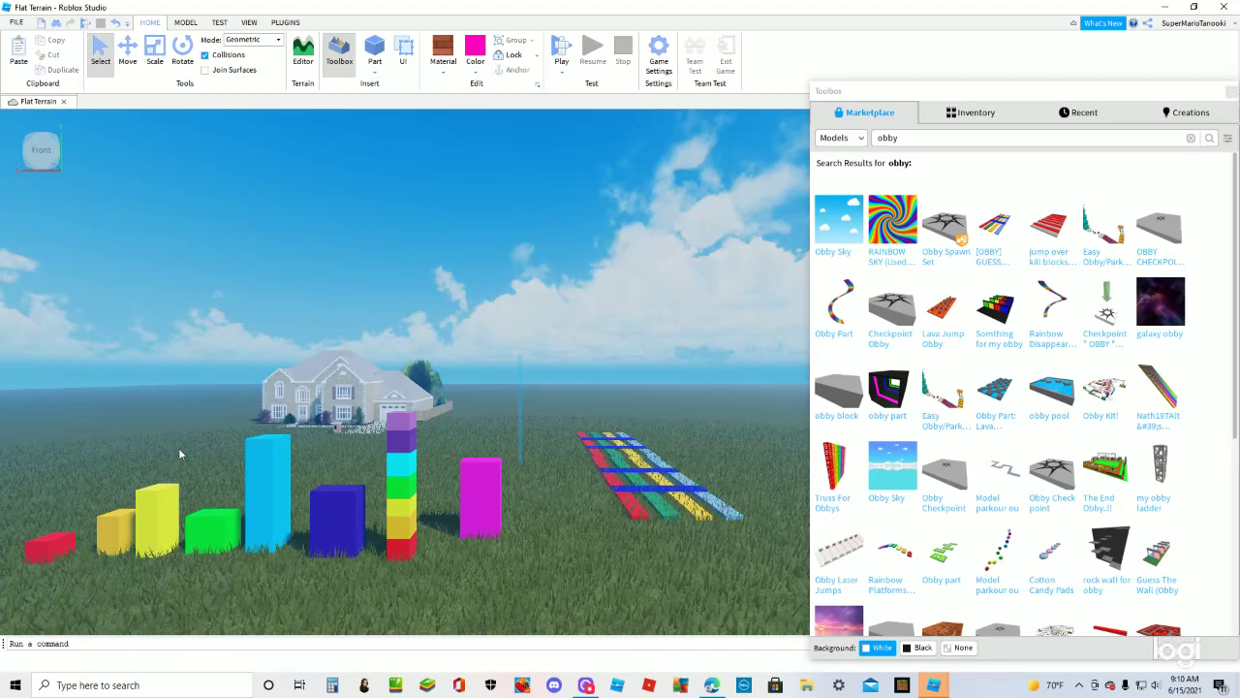
- Nudge the green block within the row and bring the magenta column forward in line with the other blocks
mouse_move(219, 524)
mouse_down()
mouse_move(596, 581)
mouse_move(637, 524)
mouse_move(592, 417)
mouse_move(509, 540)
mouse_move(233, 509)
mouse_move(215, 543)
mouse_move(205, 523)
mouse_move(326, 325)
mouse_move(412, 220)
mouse_move(329, 373)
mouse_move(273, 436)
mouse_move(223, 557)
mouse_move(222, 542)
mouse_up()
click(456, 523)
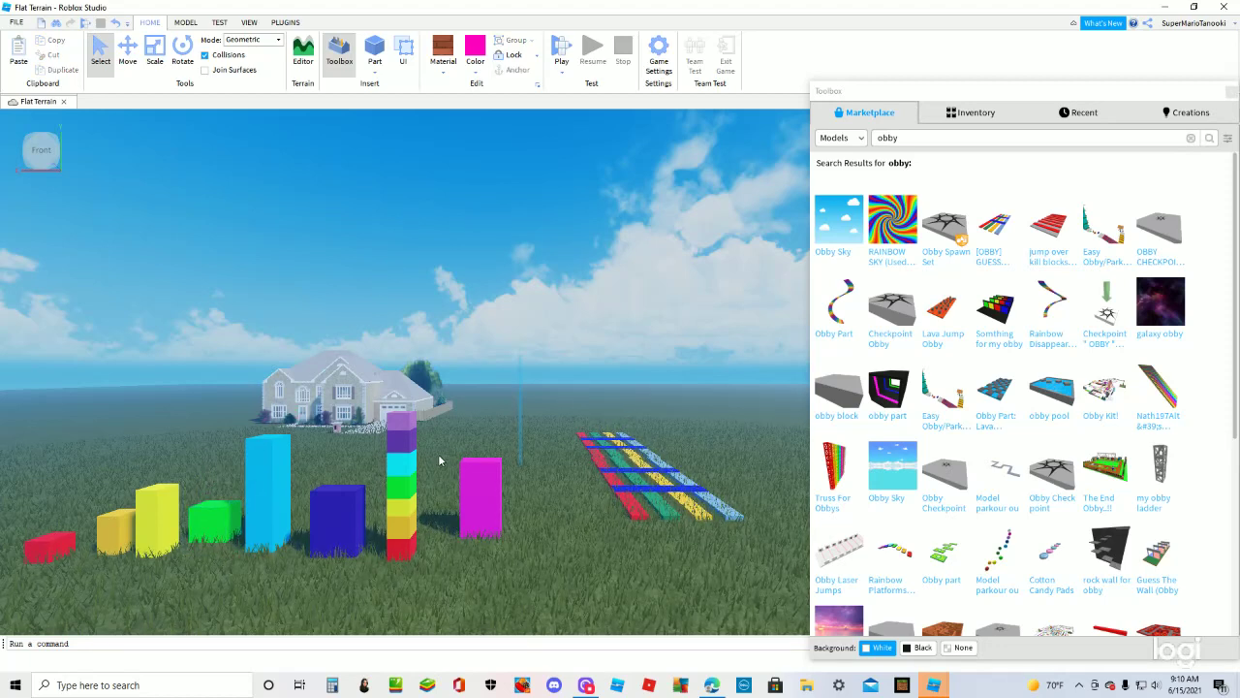
drag(481, 504, 479, 542)
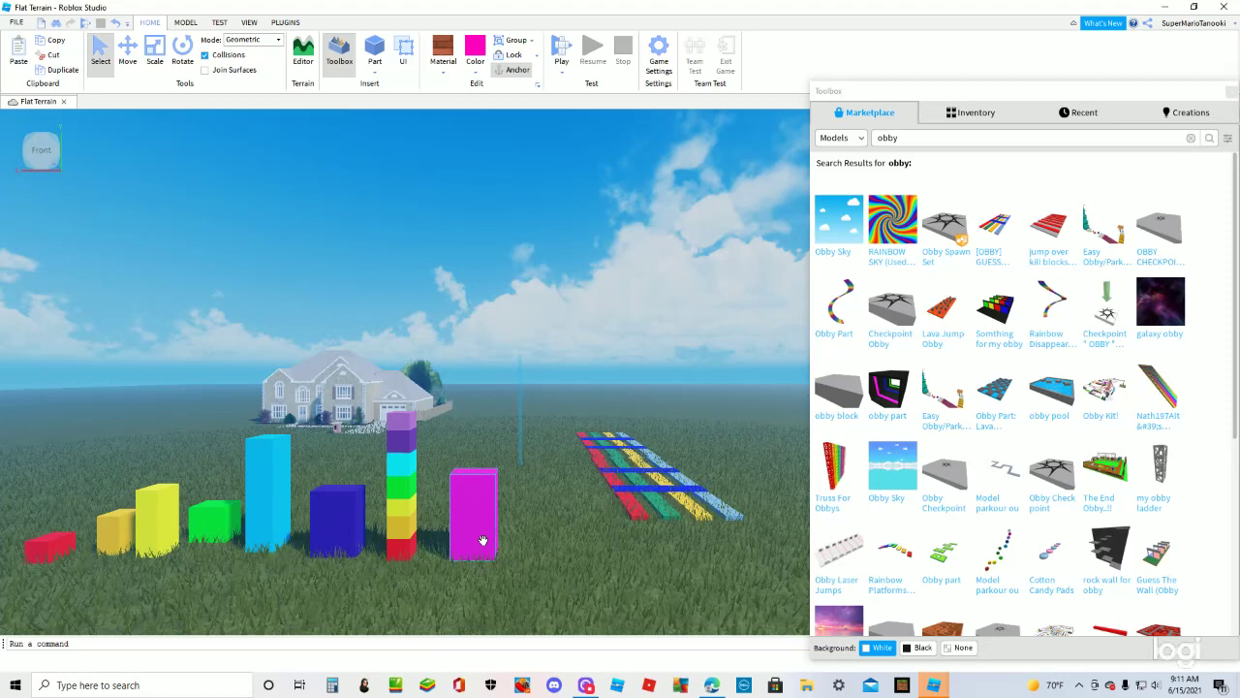
- Move the light blue column forward beside the dark blue block and respace the green and yellow blocks next to it
drag(213, 504, 189, 529)
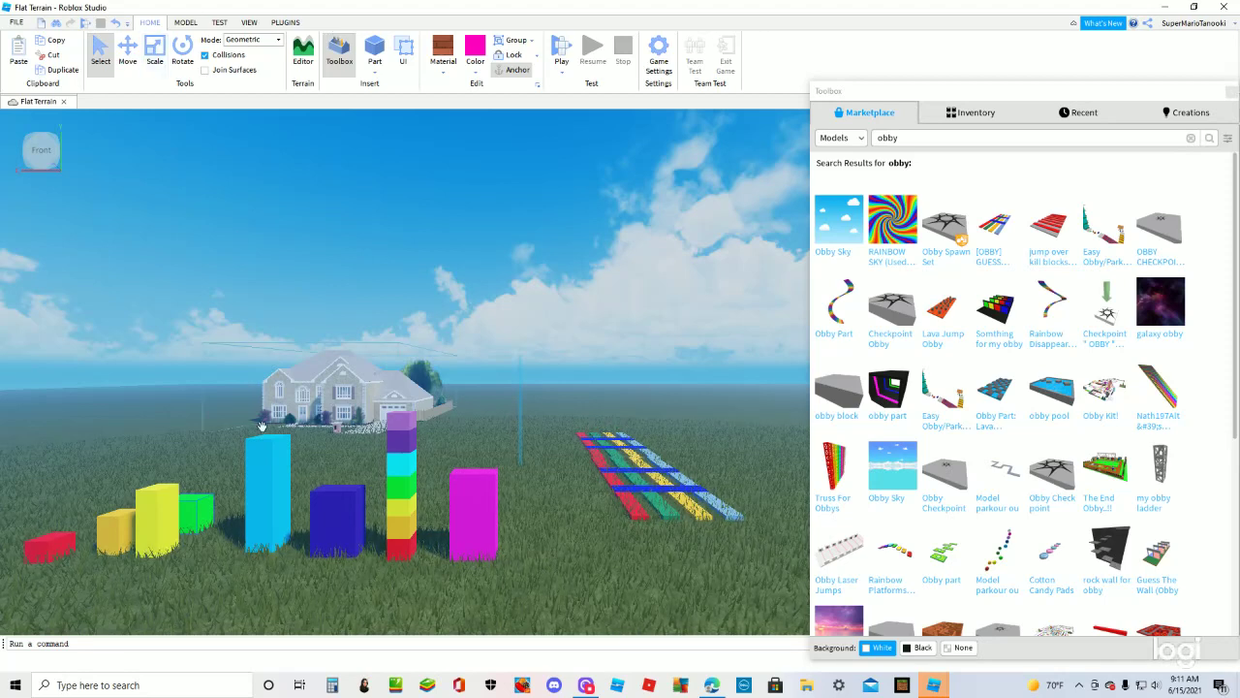
drag(258, 441, 269, 570)
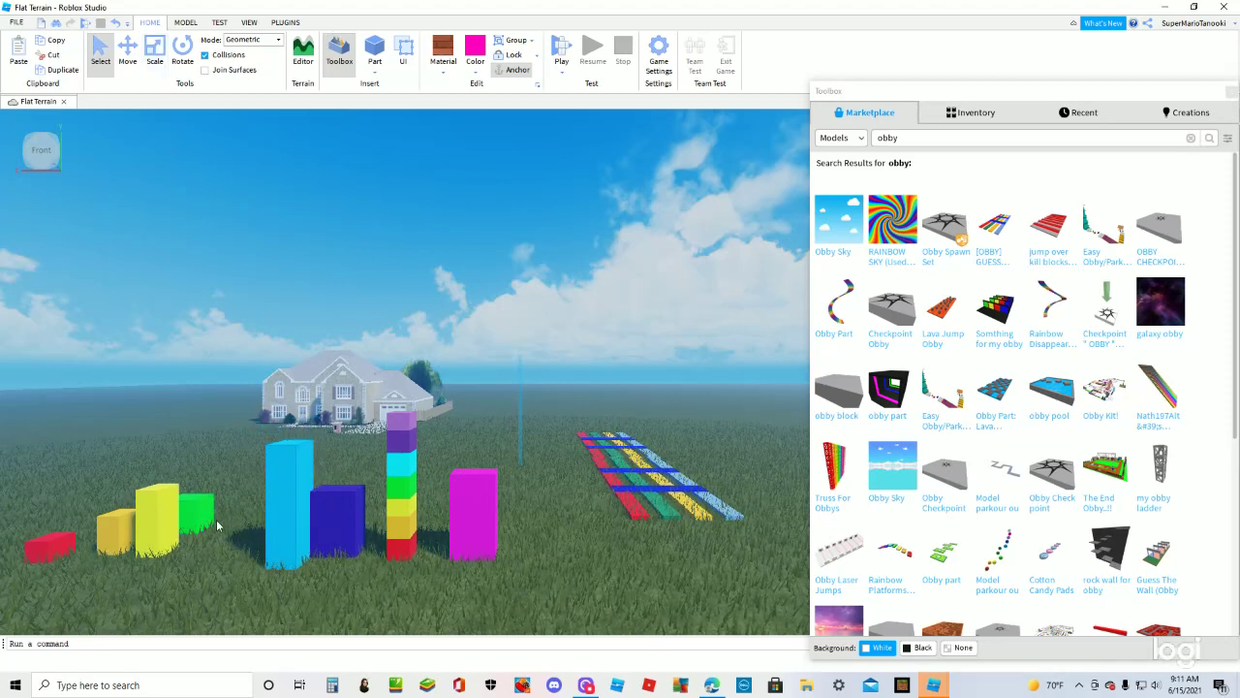
click(222, 507)
drag(219, 505, 207, 540)
drag(165, 506, 190, 558)
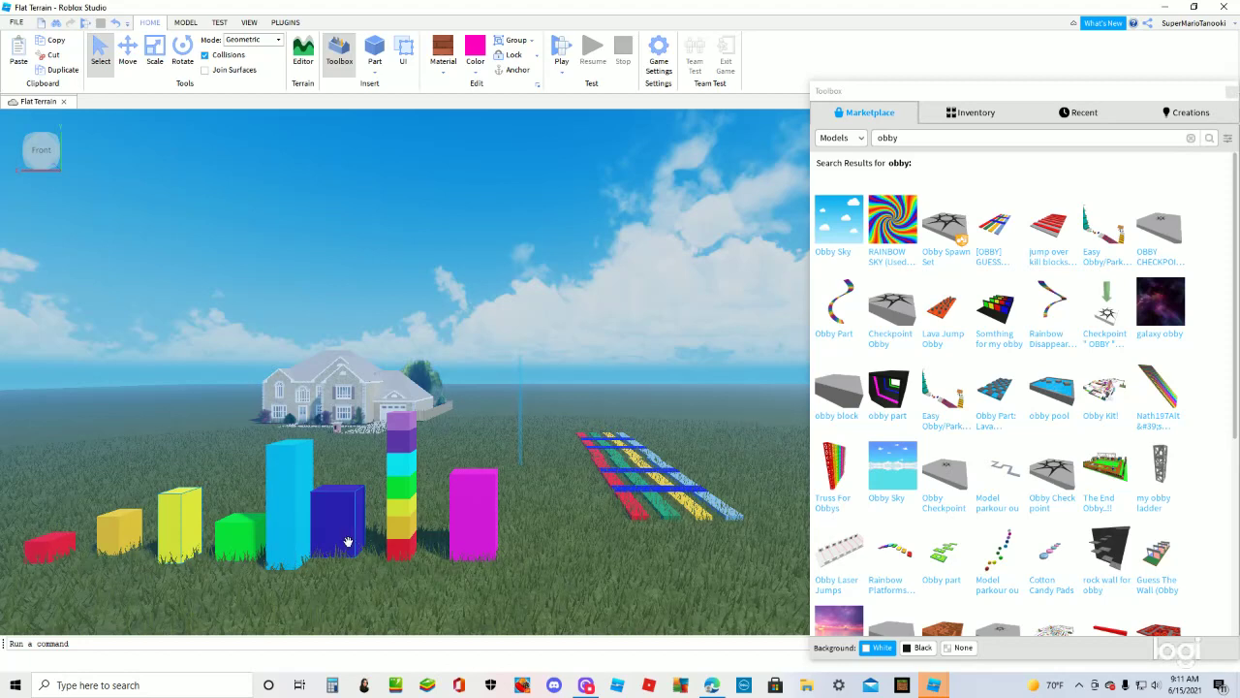
- Bring the dark blue block and the magenta column slightly forward on either side of the striped tower
drag(347, 543, 429, 564)
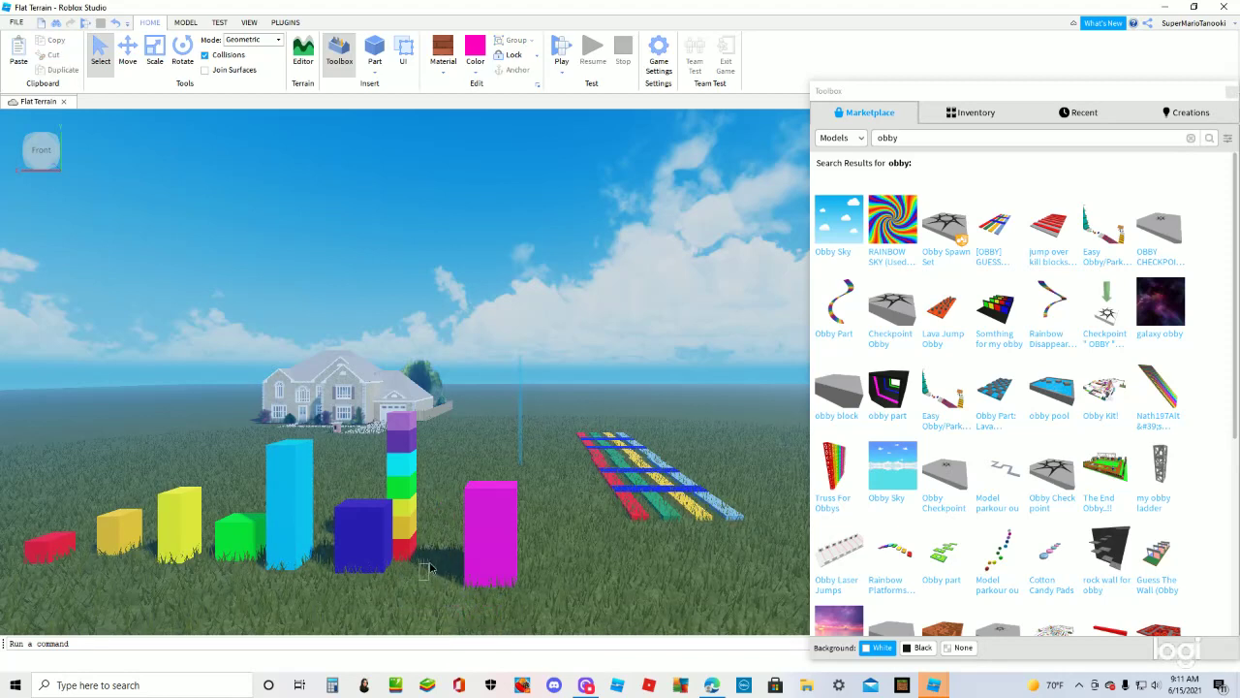
click(399, 426)
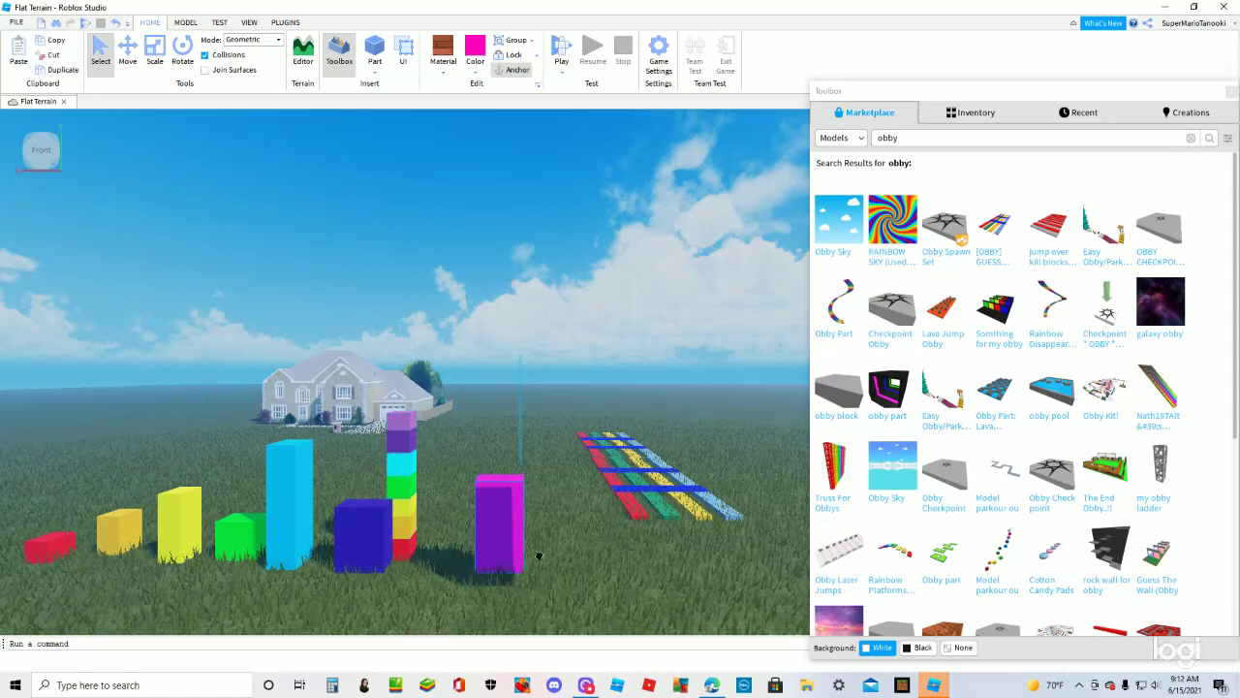
drag(509, 567, 481, 567)
drag(359, 565, 341, 565)
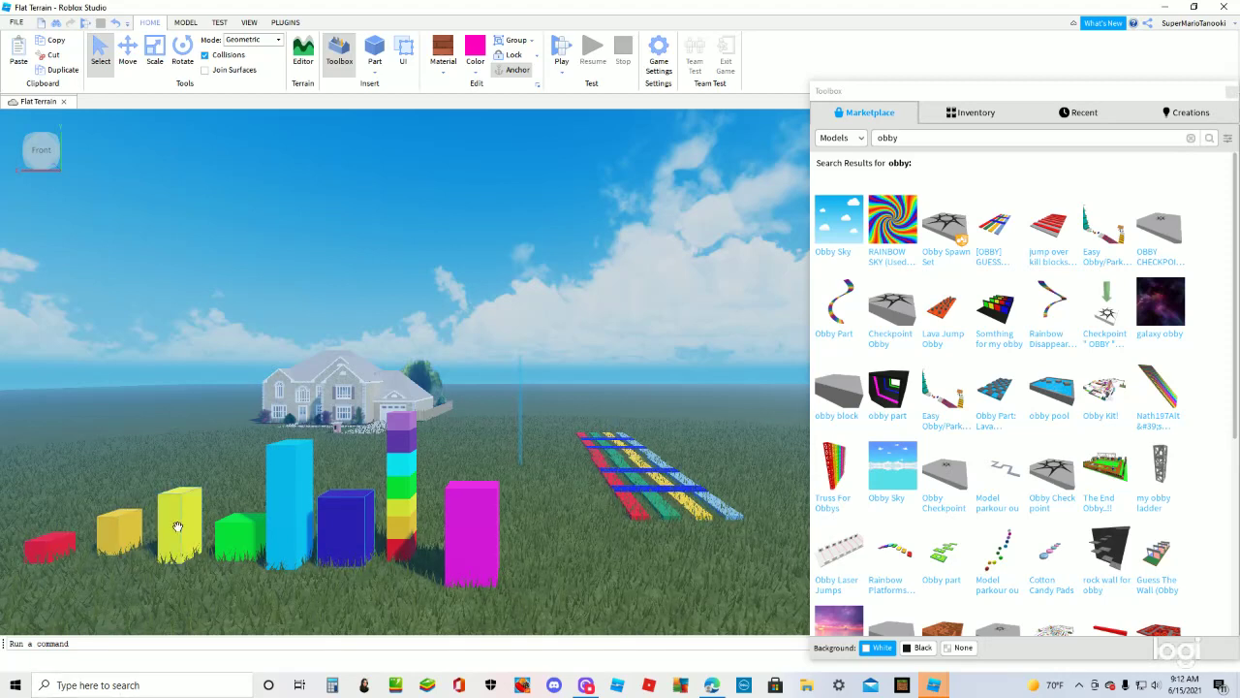
- Place the light blue column directly against the dark blue block and set the green block back down after the yellow one
drag(288, 504, 480, 385)
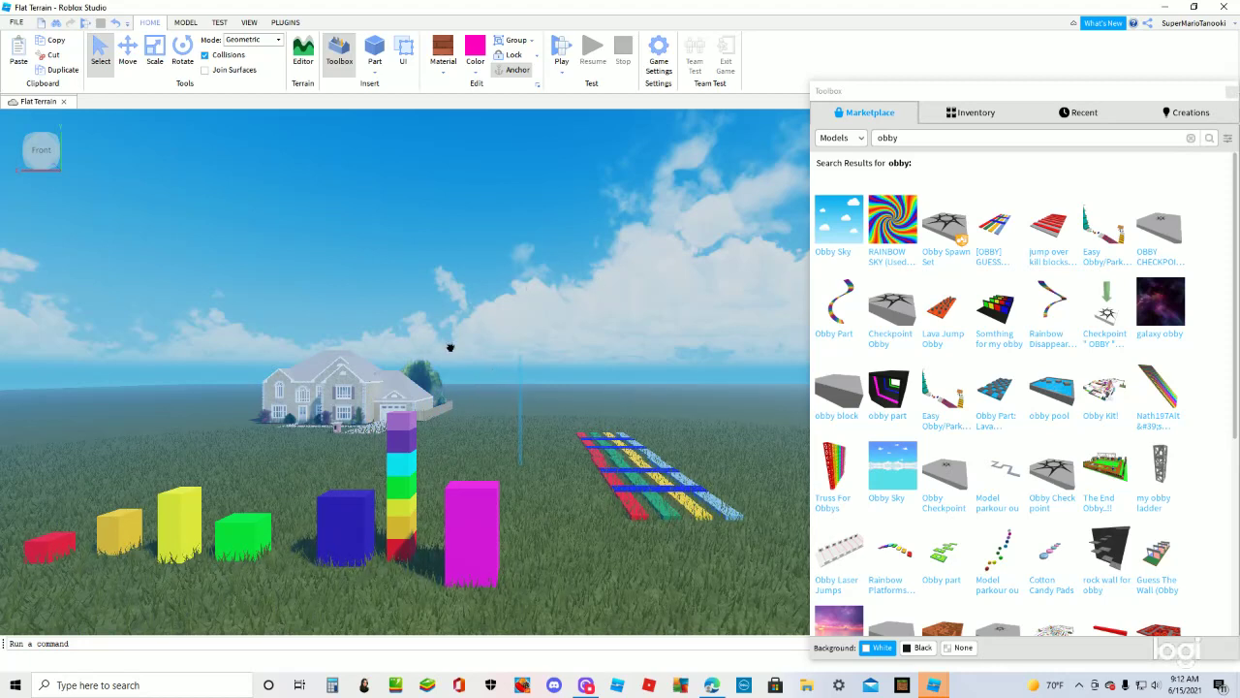
drag(450, 347, 523, 282)
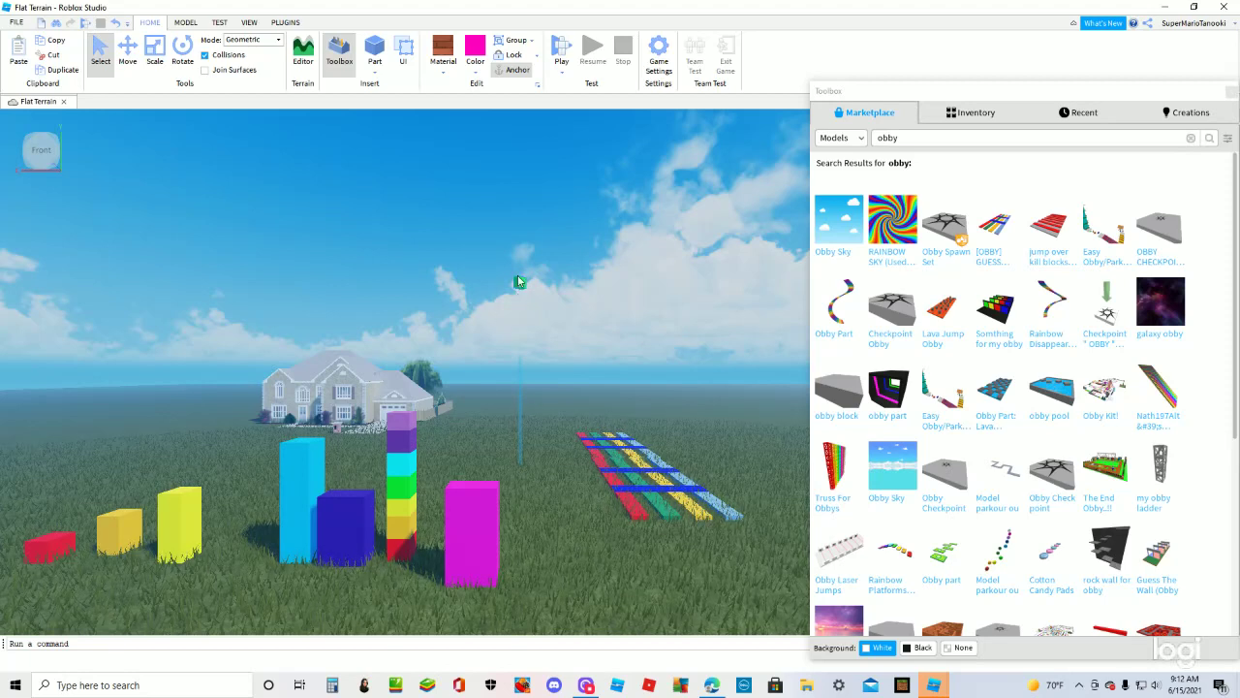
drag(520, 283, 240, 554)
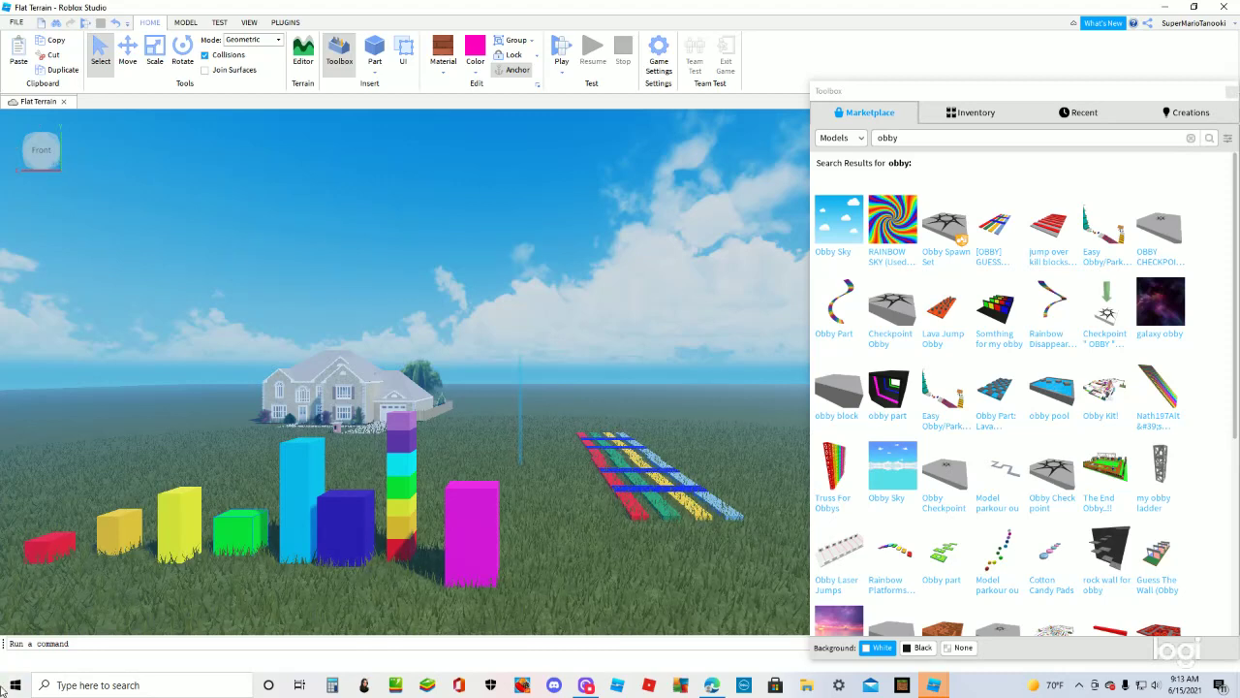
- Move the red block against the orange block and reset the green block between the yellow block and the light blue column
drag(46, 555, 79, 558)
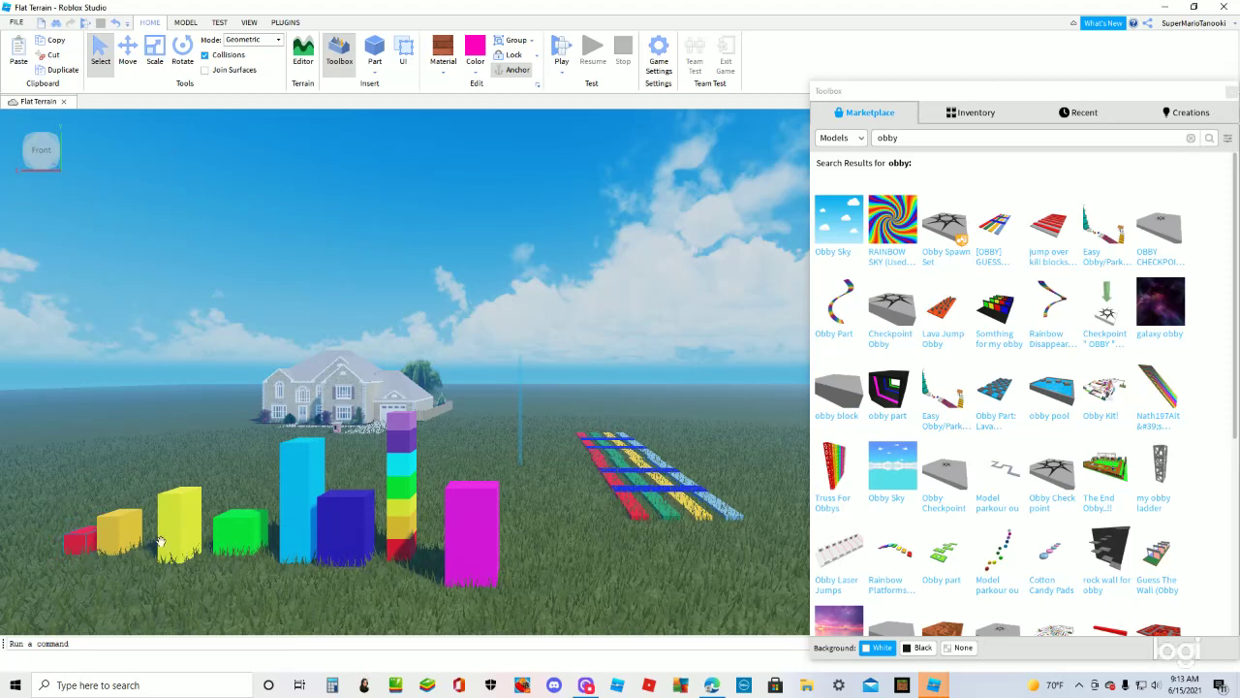
drag(221, 539, 540, 259)
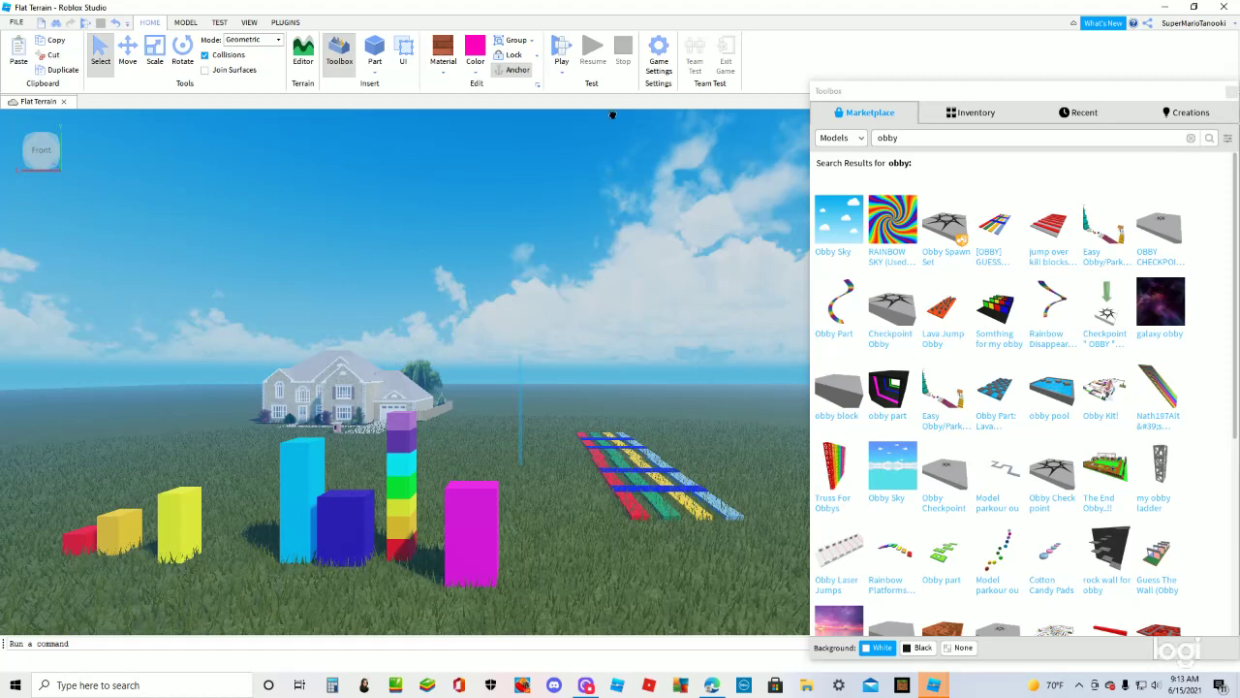
drag(625, 94, 221, 562)
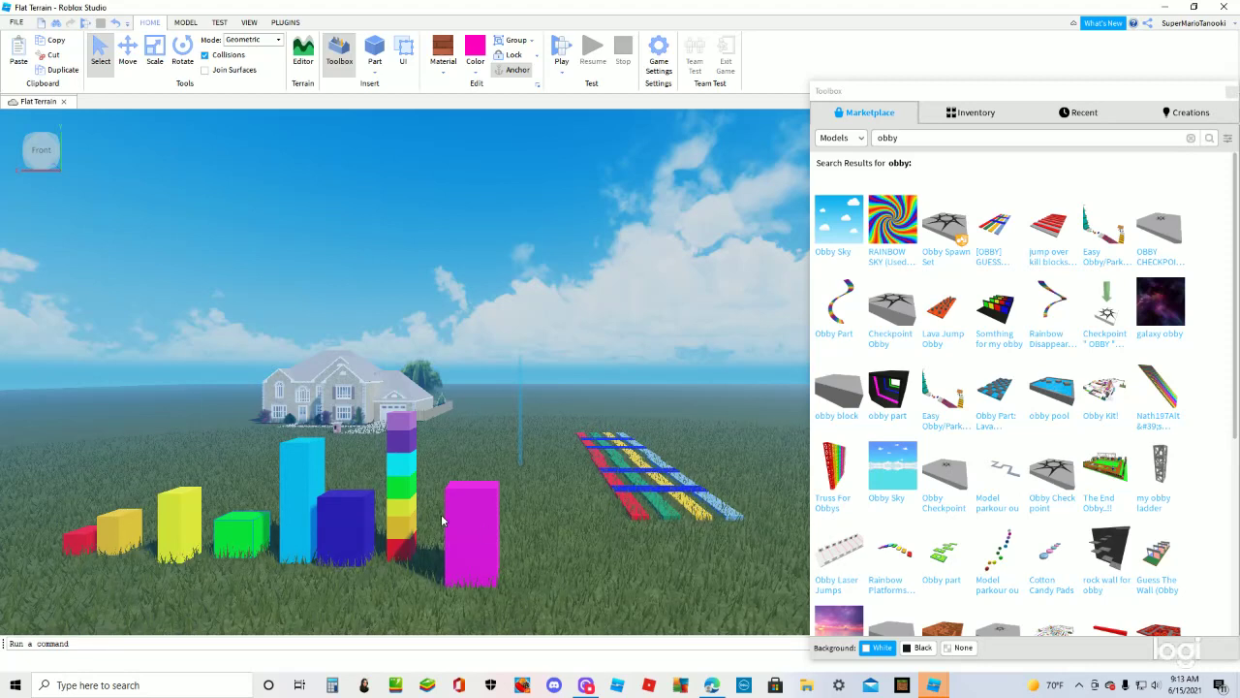
- Set the magenta column slightly farther back beside the striped tower and reposition the green block in its gap in the row
drag(451, 524, 649, 517)
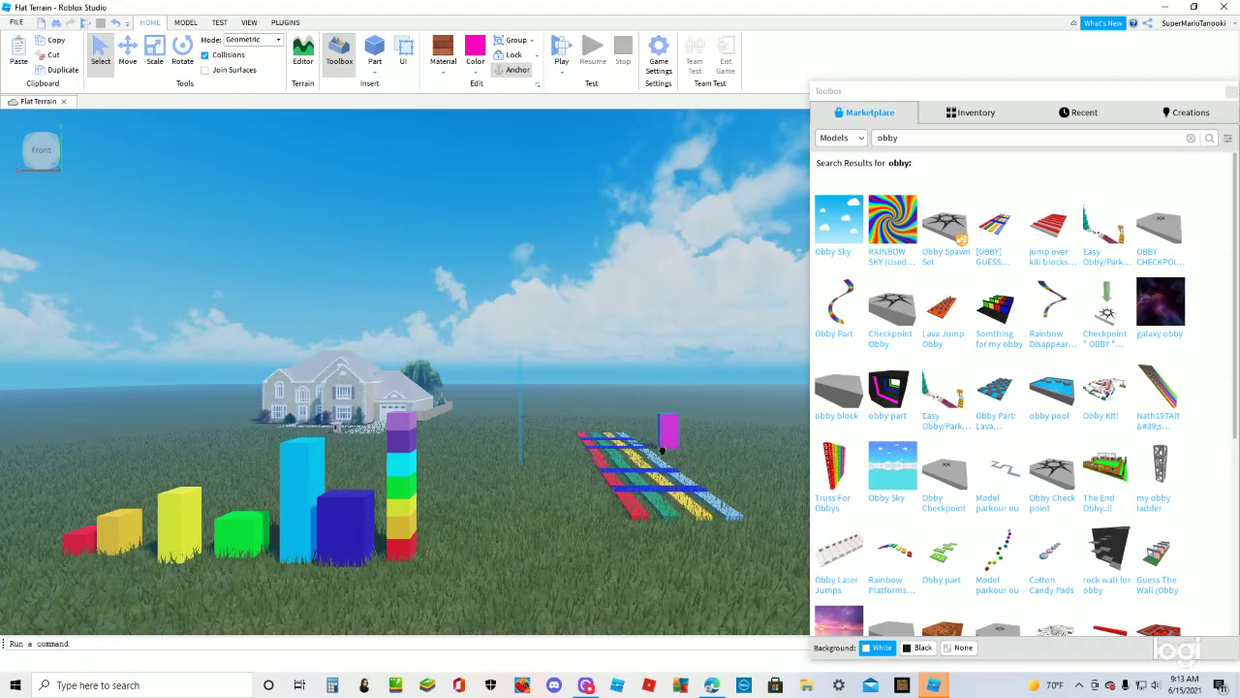
drag(629, 430, 469, 518)
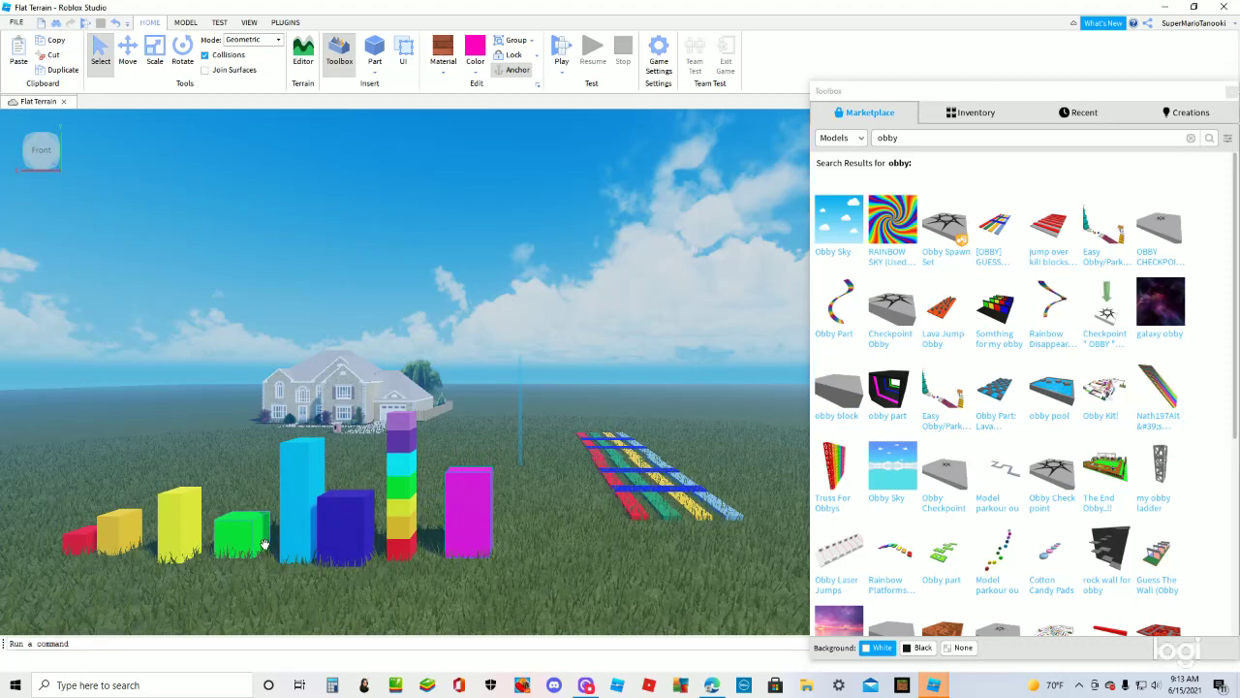
drag(262, 533, 640, 507)
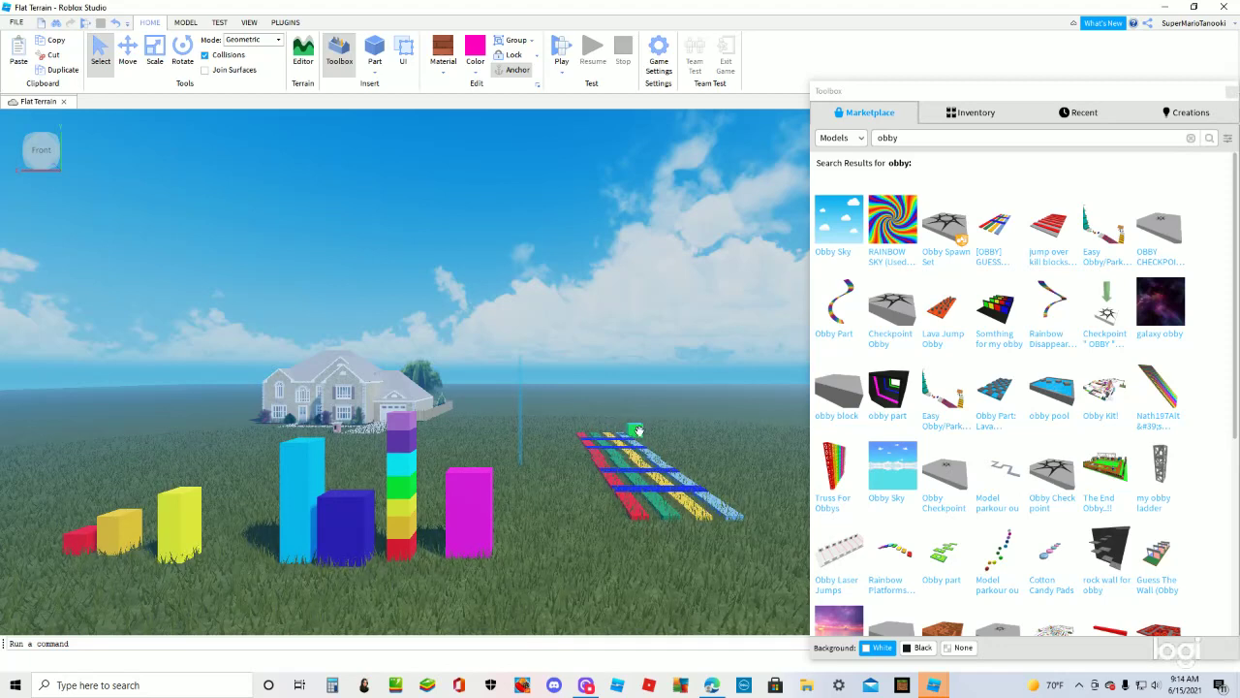
drag(633, 434, 231, 556)
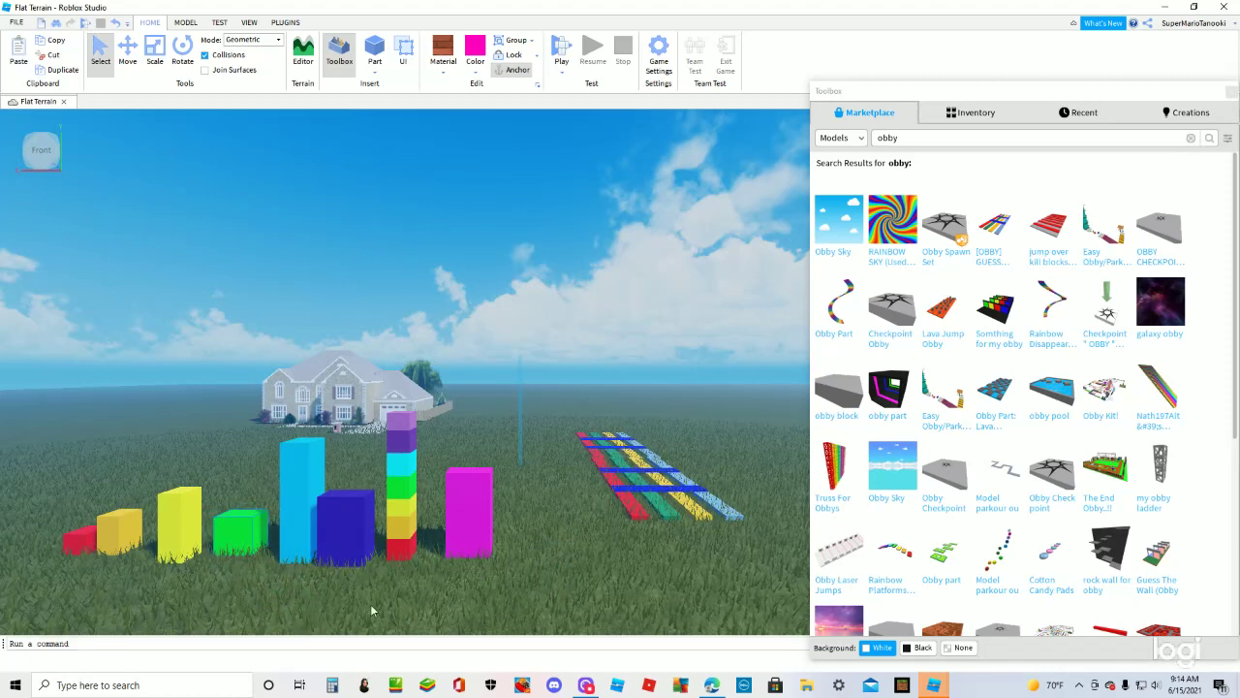
- Set the striped tower between the dark blue block and the magenta column, and close up the green, yellow, orange and red blocks
drag(398, 599, 417, 394)
drag(411, 538, 638, 498)
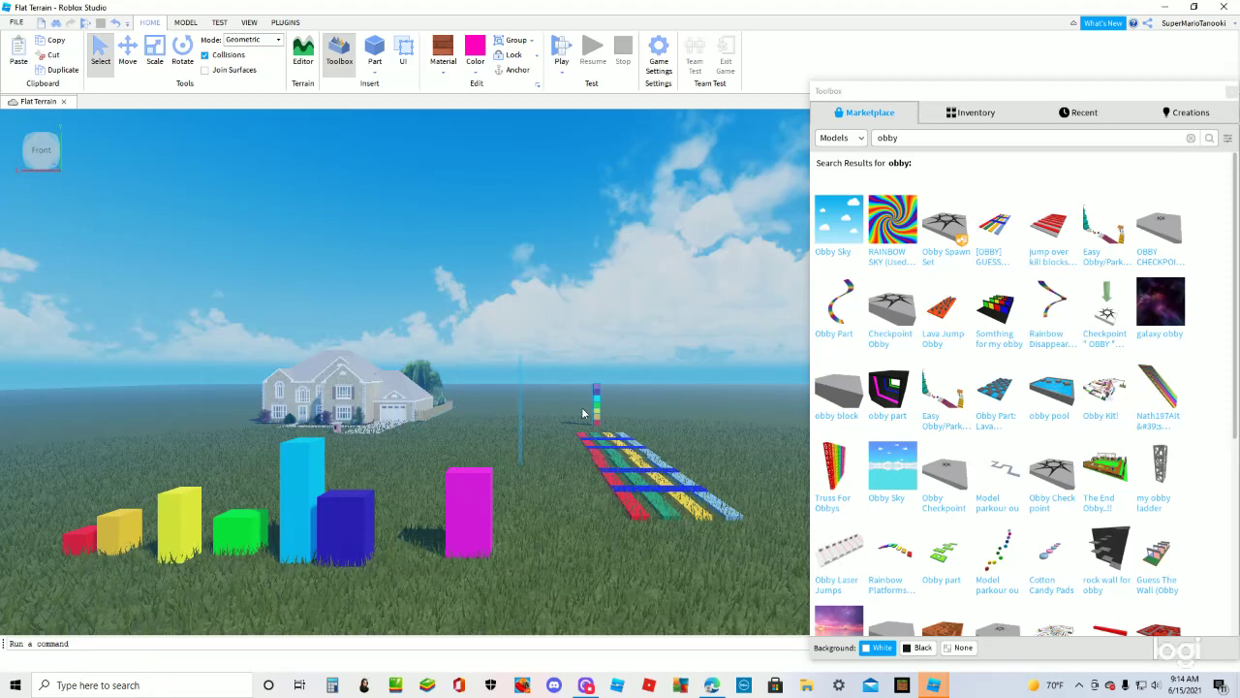
drag(592, 410, 366, 556)
drag(454, 535, 453, 561)
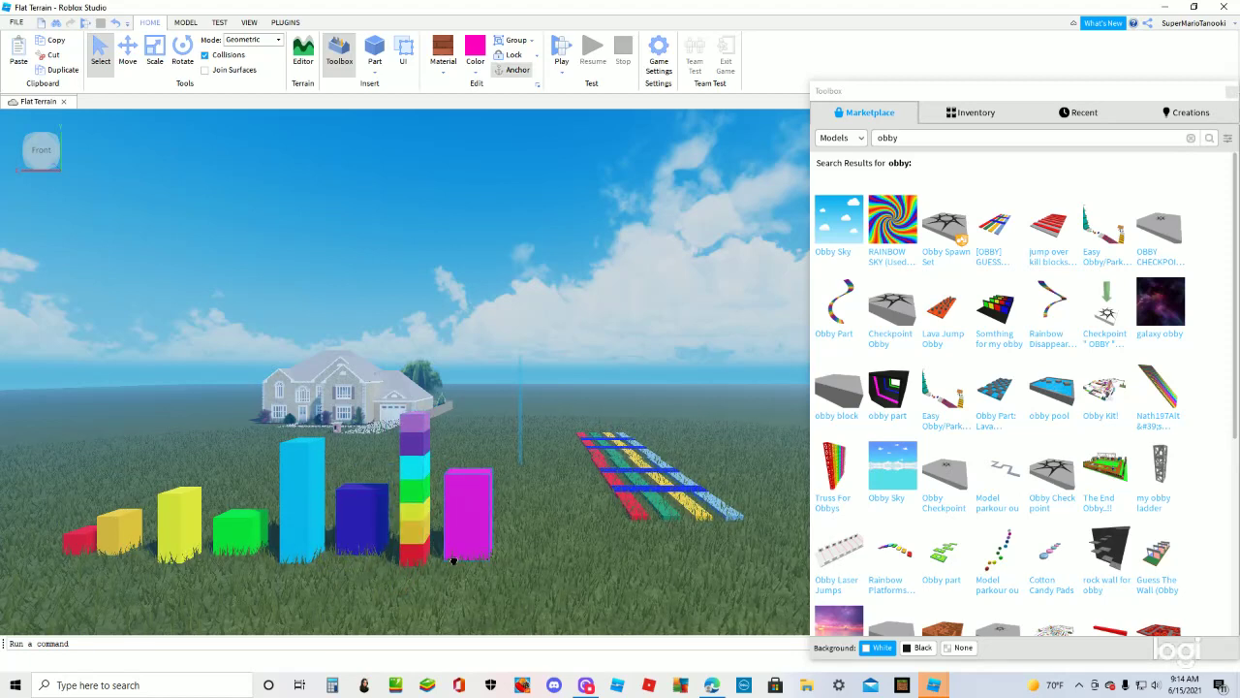
drag(296, 555, 232, 570)
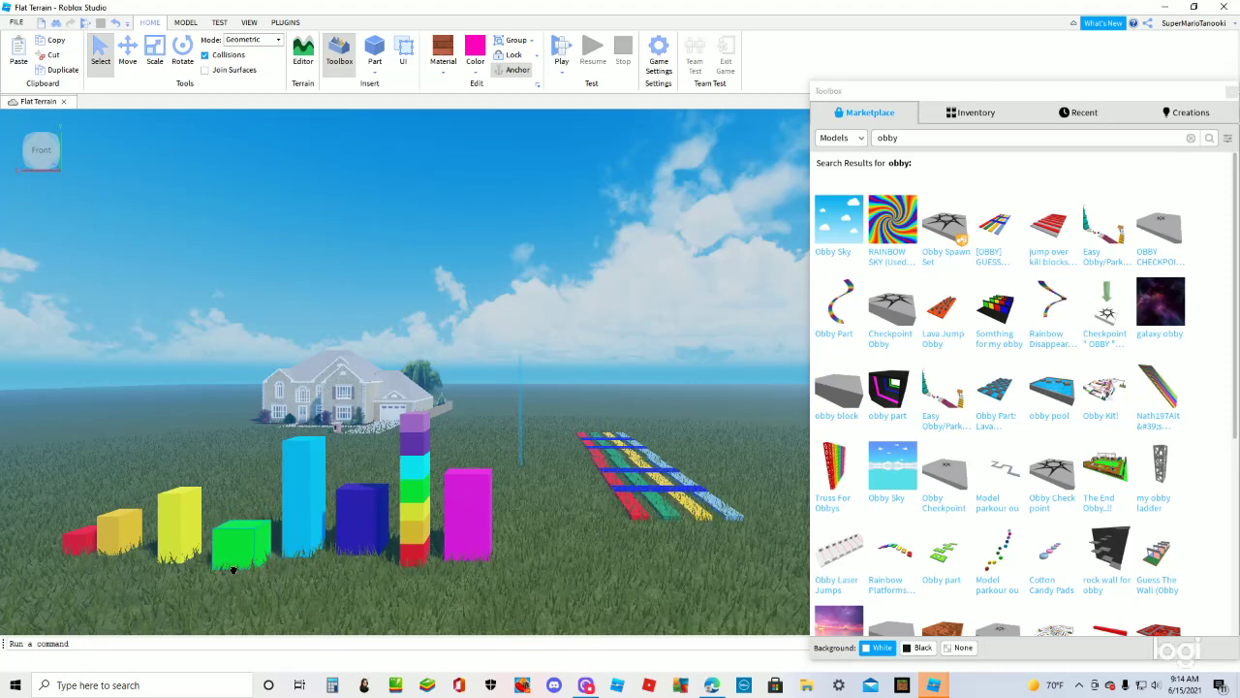
drag(153, 541, 113, 527)
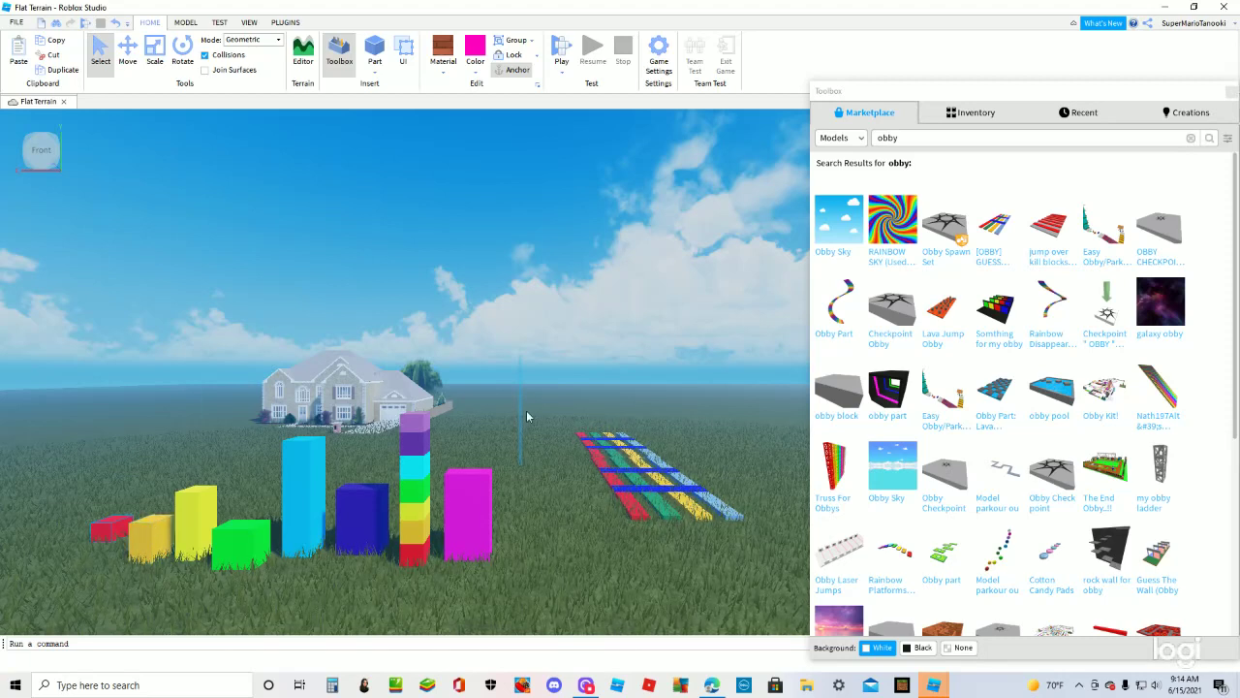
- Insert the Obby Sky model with the cartoon clouds from the marketplace results
click(897, 496)
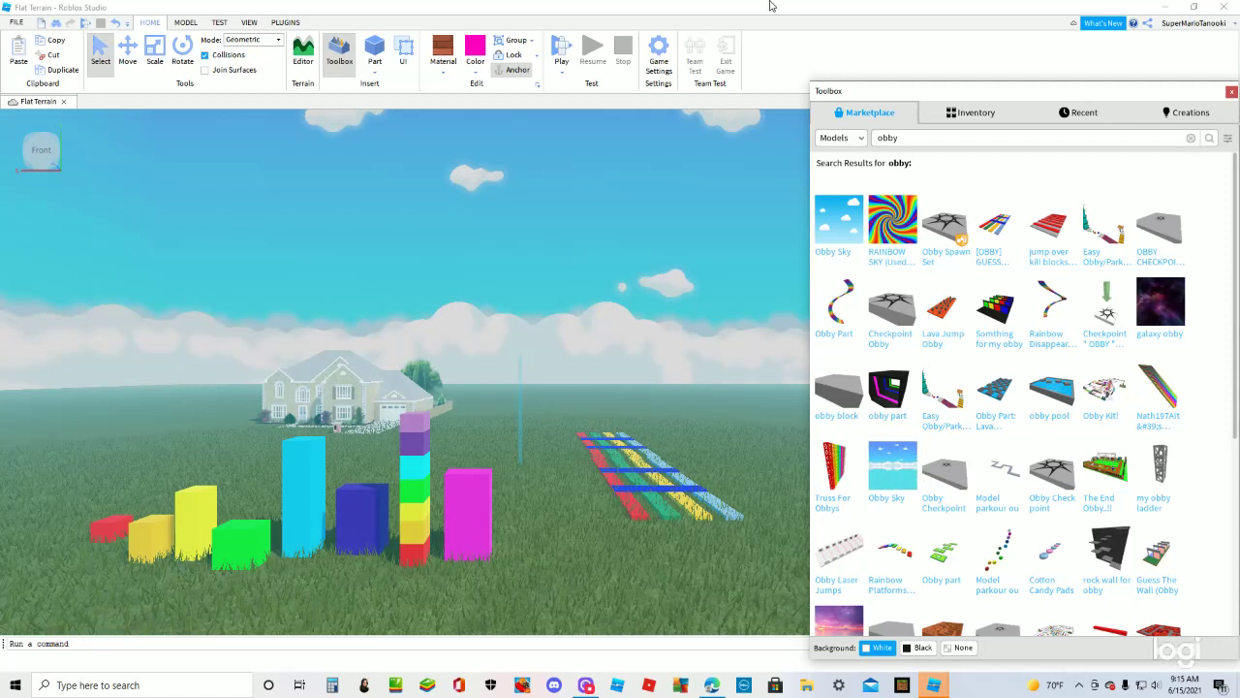
- Move the magenta column onto the house roof, and the striped tower and light blue column in front of the house
click(490, 513)
drag(489, 514, 579, 262)
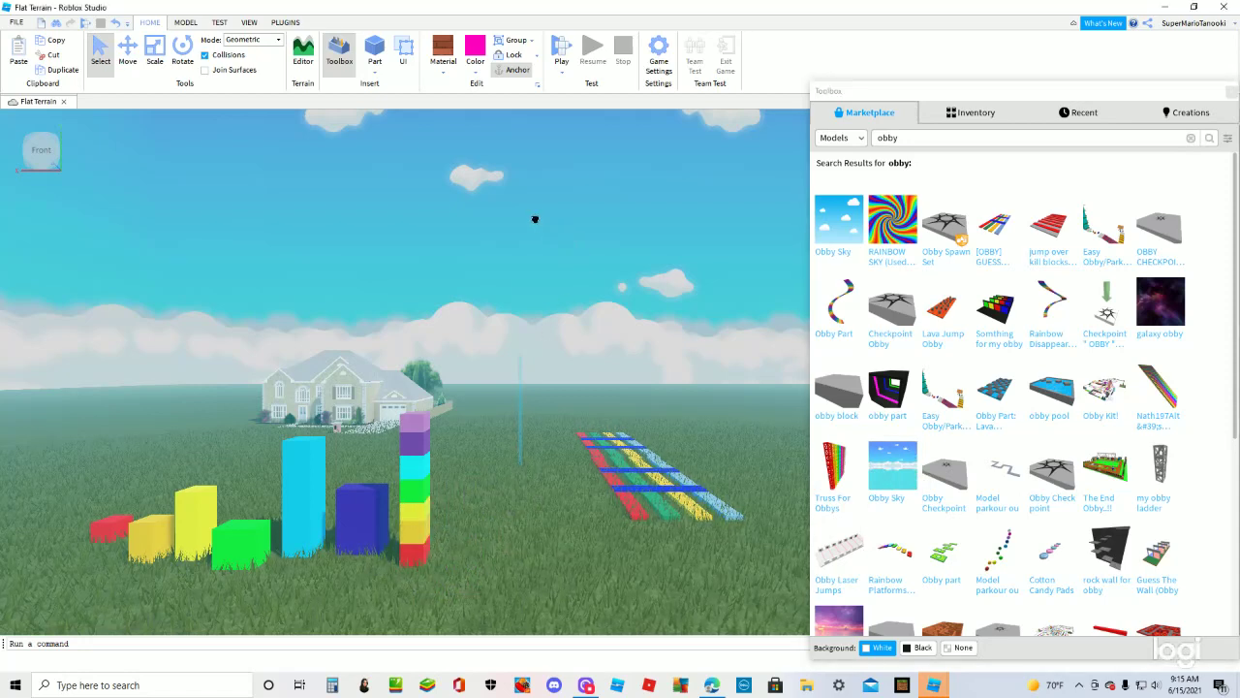
drag(486, 220, 346, 356)
click(418, 578)
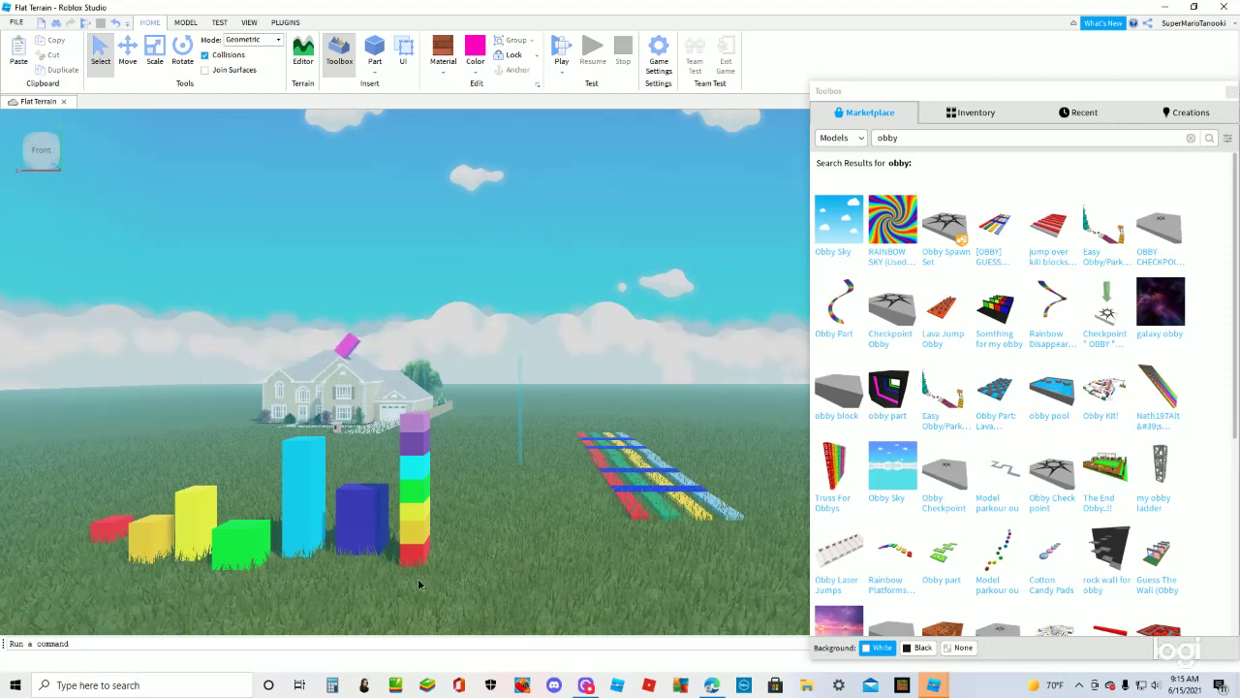
drag(408, 481, 392, 430)
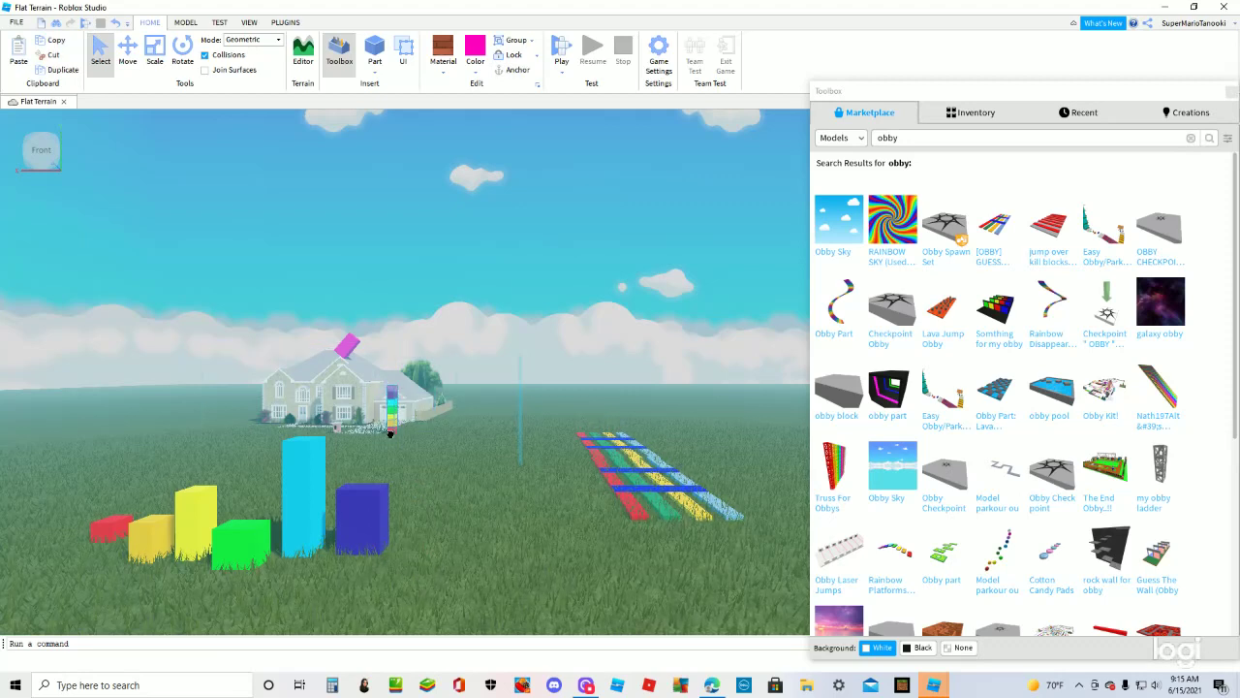
drag(329, 484, 376, 411)
- Return the magenta column, light blue column and striped tower to the row, close beside the dark blue block
drag(343, 357, 437, 555)
drag(375, 417, 315, 561)
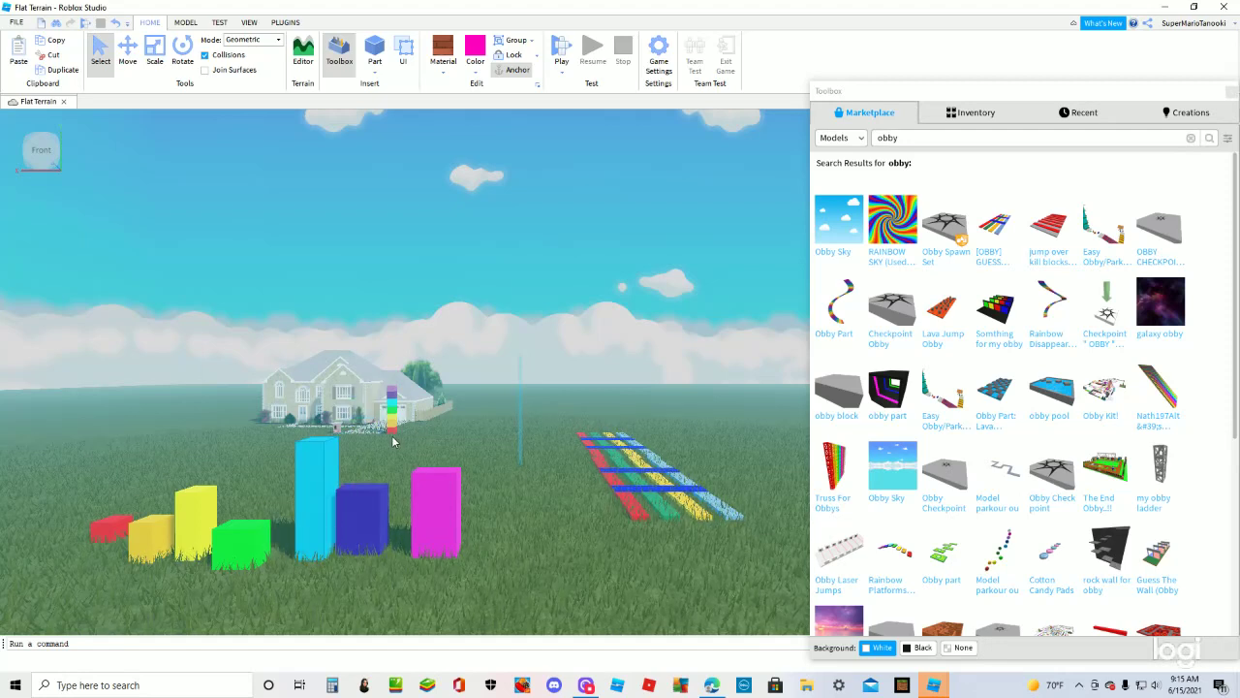
click(385, 401)
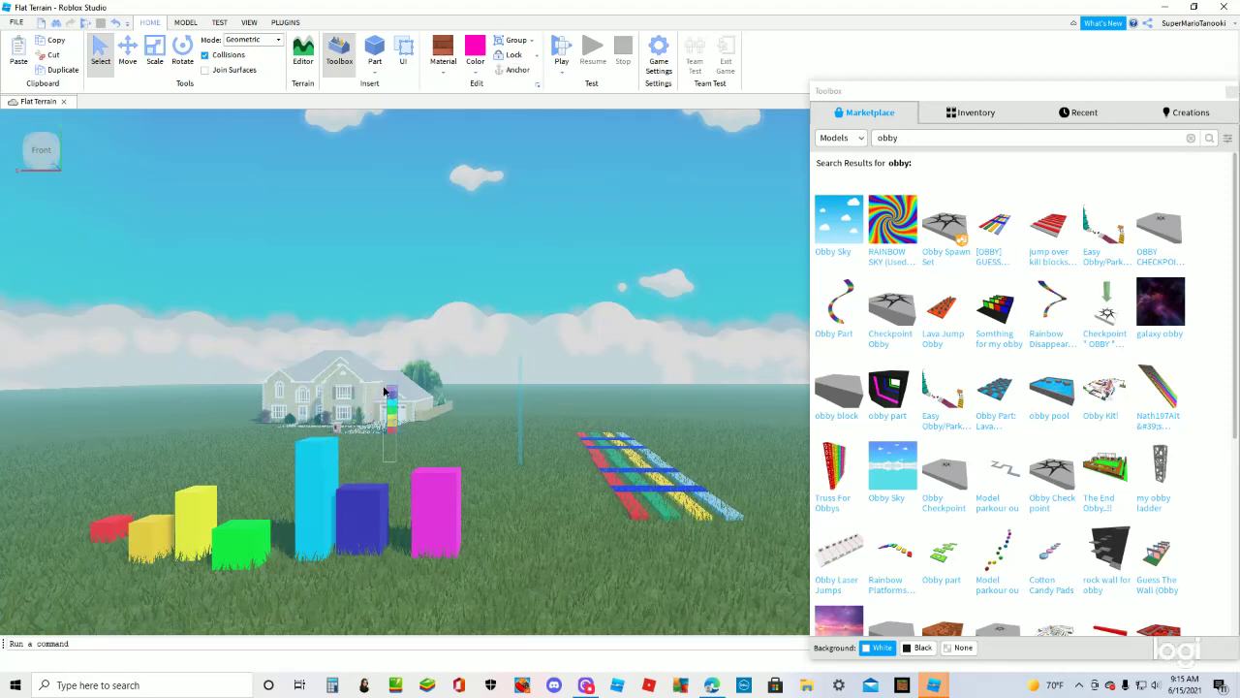
drag(391, 418, 397, 544)
- Move the house model sideways across the background so it stands behind the striped tower and magenta column
click(391, 369)
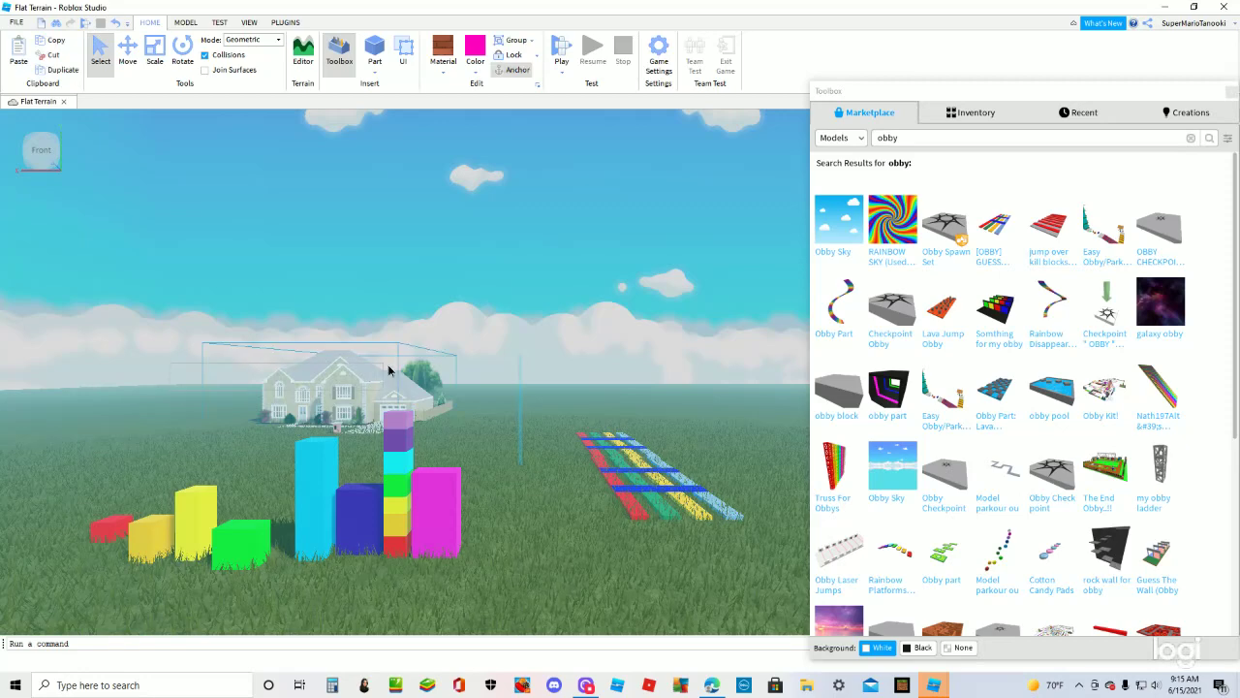
click(414, 378)
click(415, 372)
key(Delete)
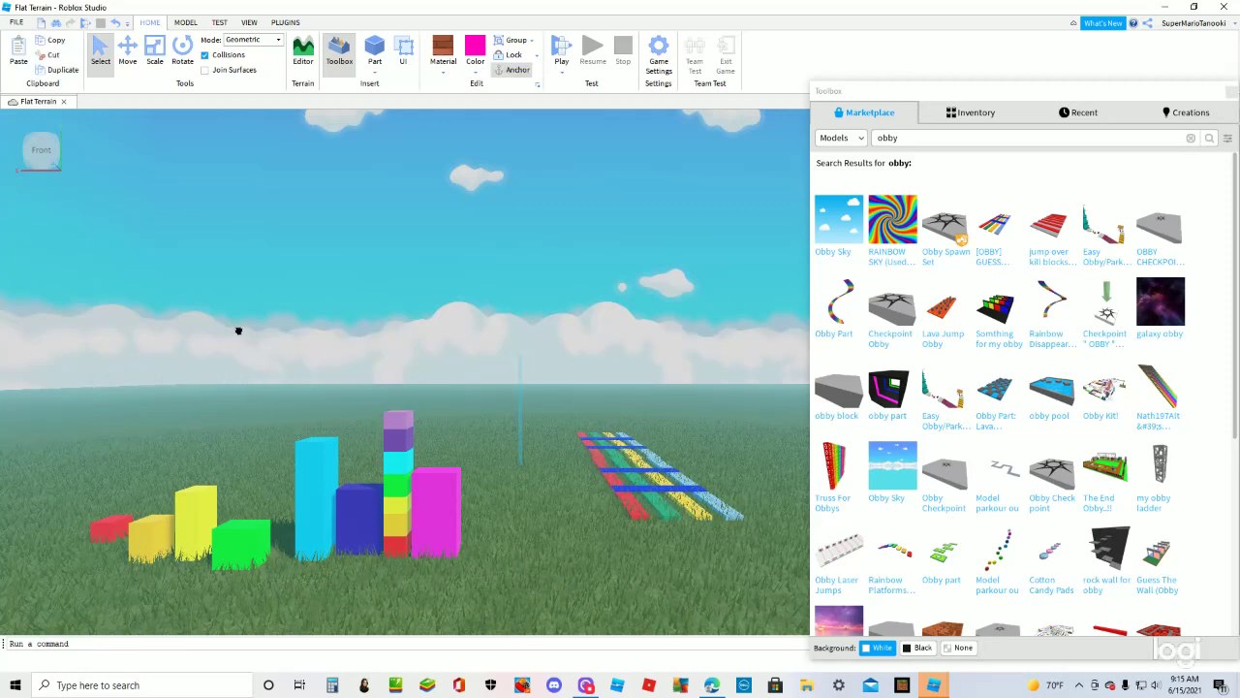
drag(238, 330, 491, 260)
mouse_move(456, 395)
mouse_down()
mouse_move(447, 415)
mouse_move(451, 370)
mouse_up()
key(ctrl+z)
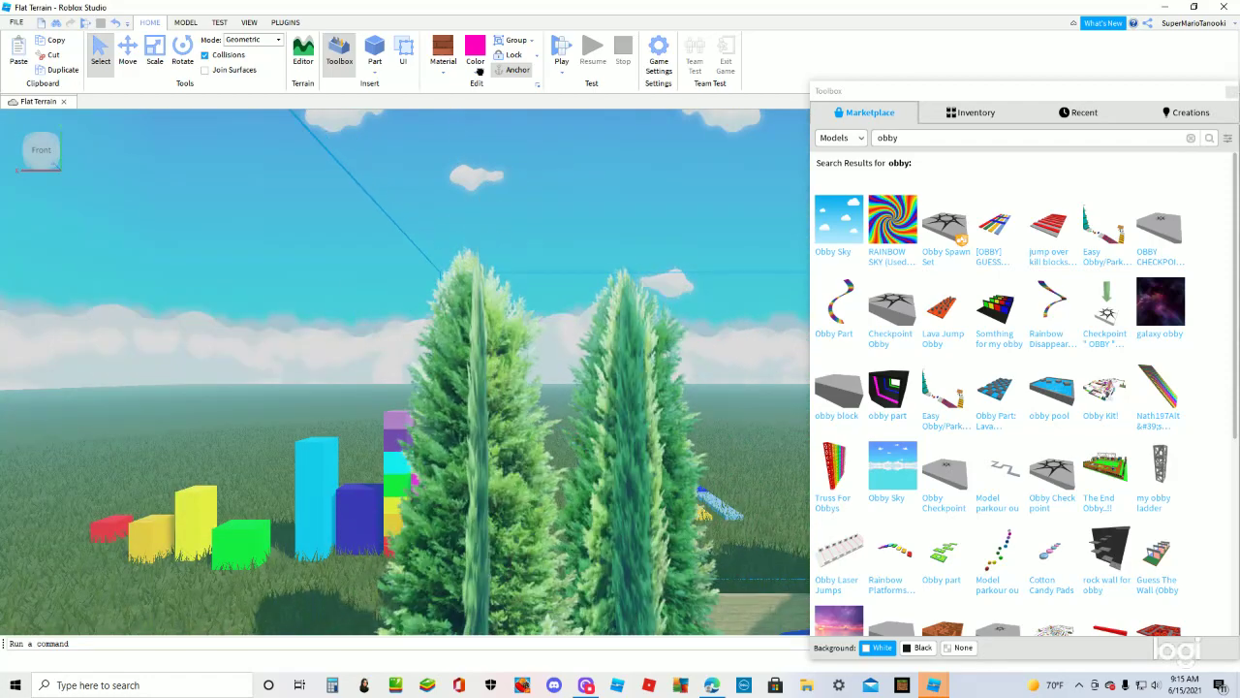
drag(480, 72, 501, 328)
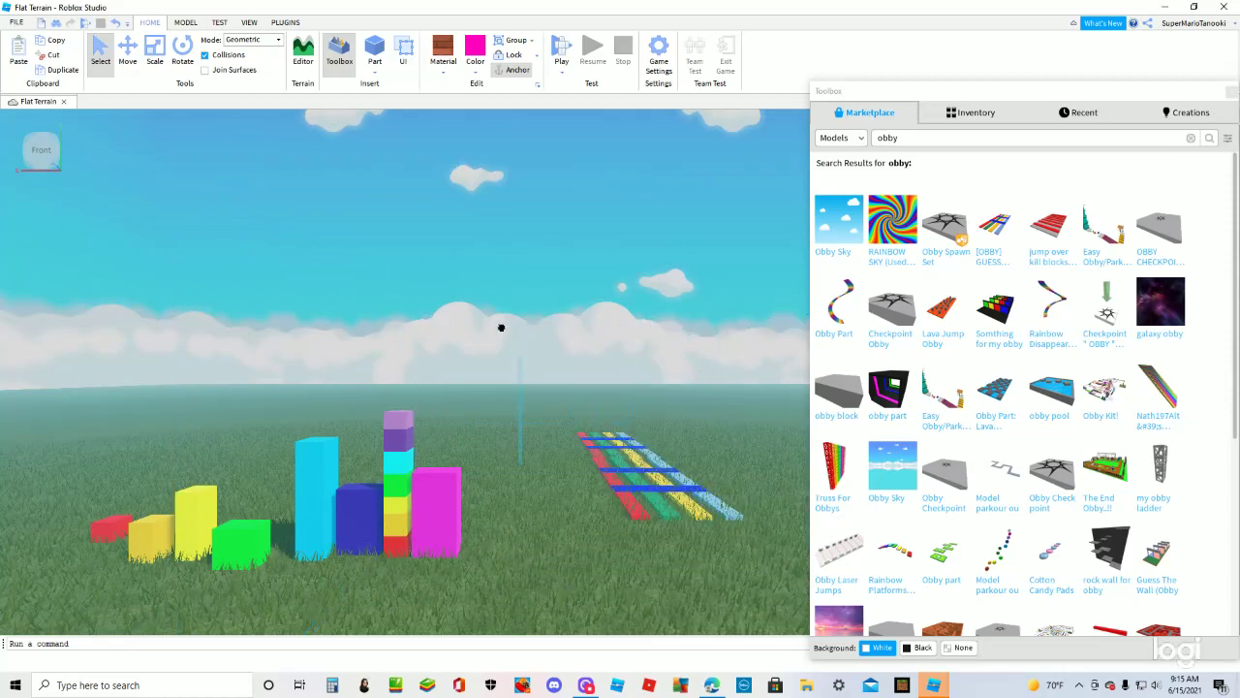
key(ctrl+z)
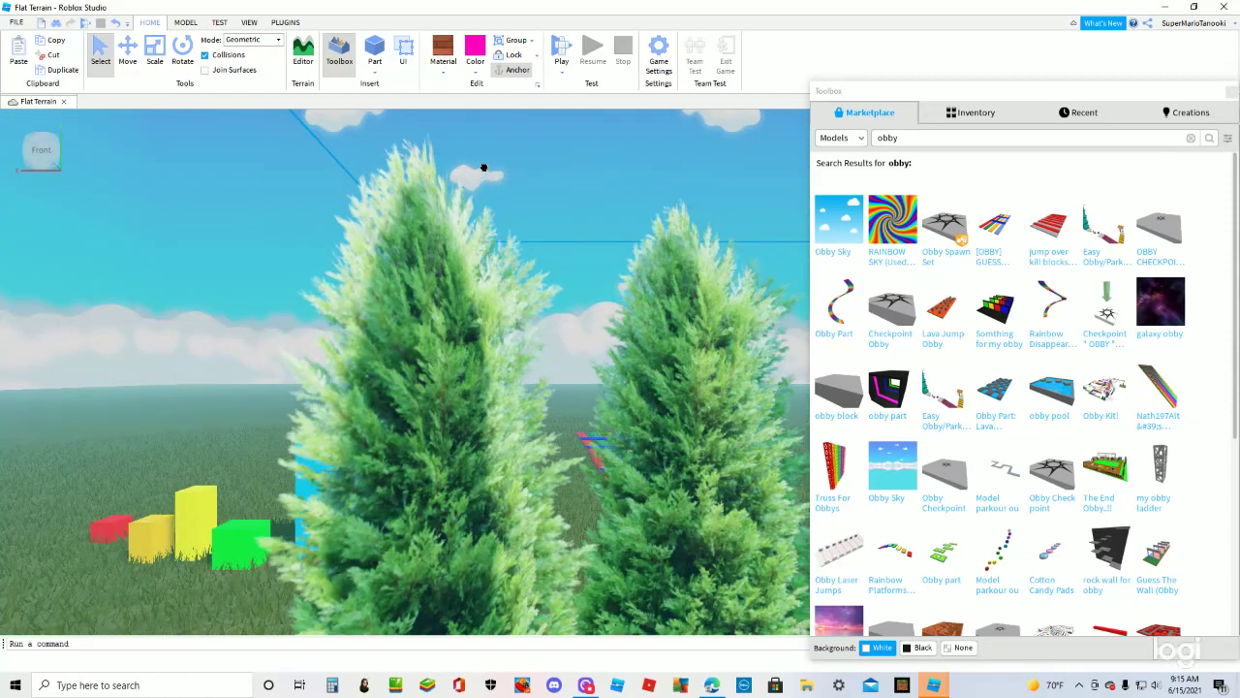
drag(734, 607, 592, 501)
scroll(591, 500, down, 10)
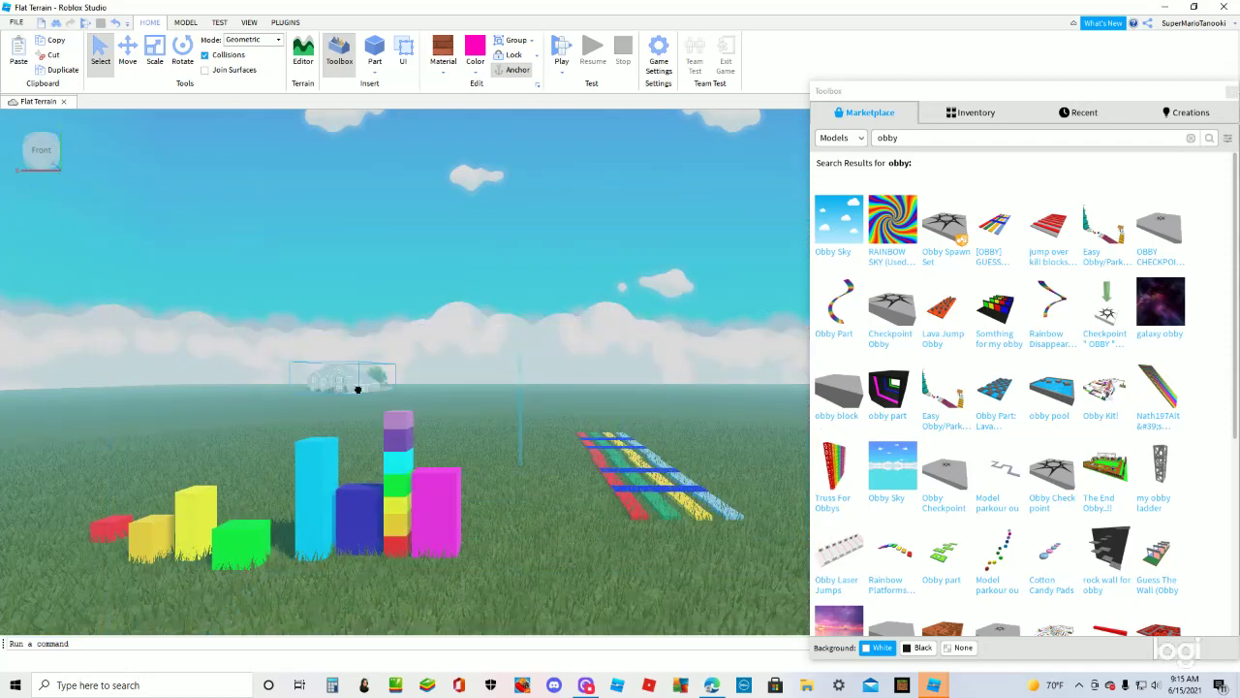
drag(375, 410, 385, 413)
scroll(642, 501, down, 10)
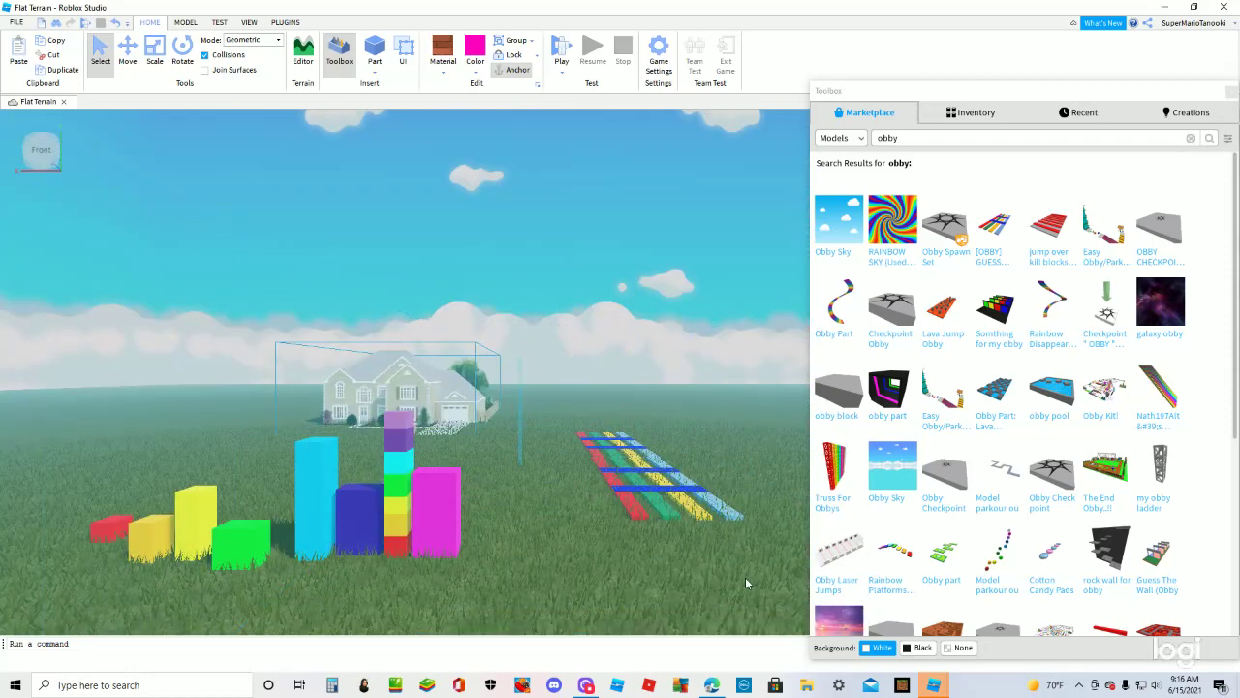
- Cut the striped obby model from the grass and move the magenta column clear of the striped tower
drag(745, 577, 573, 407)
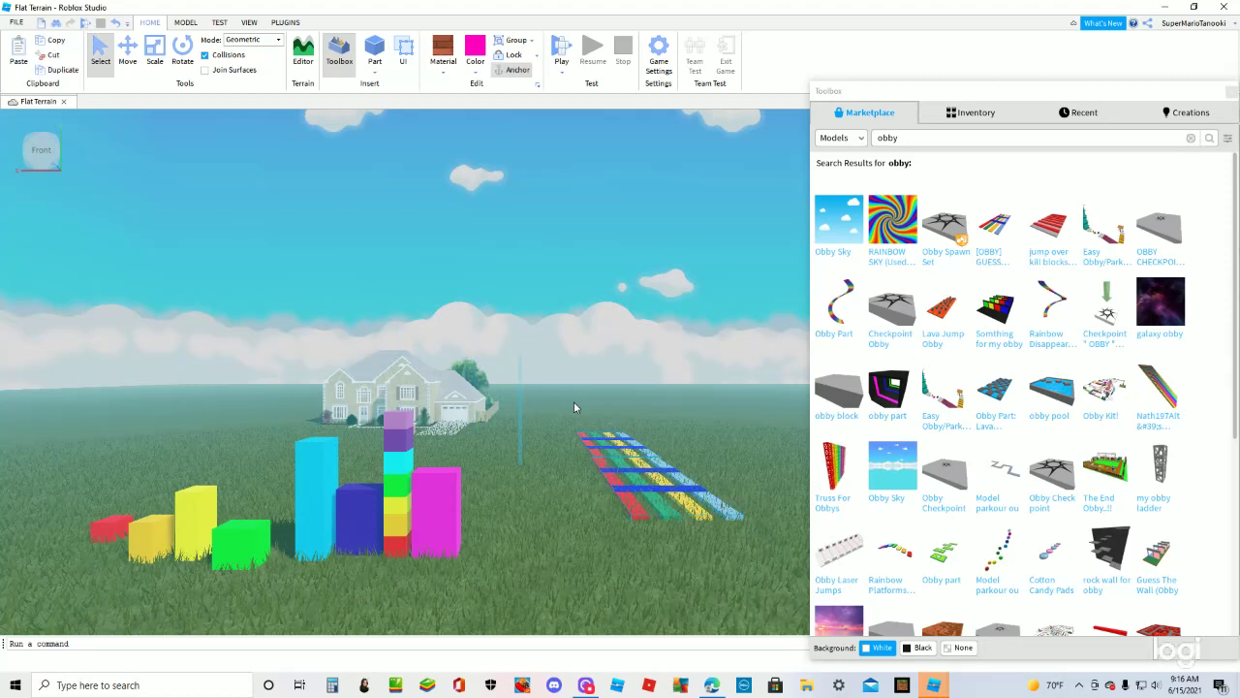
click(51, 55)
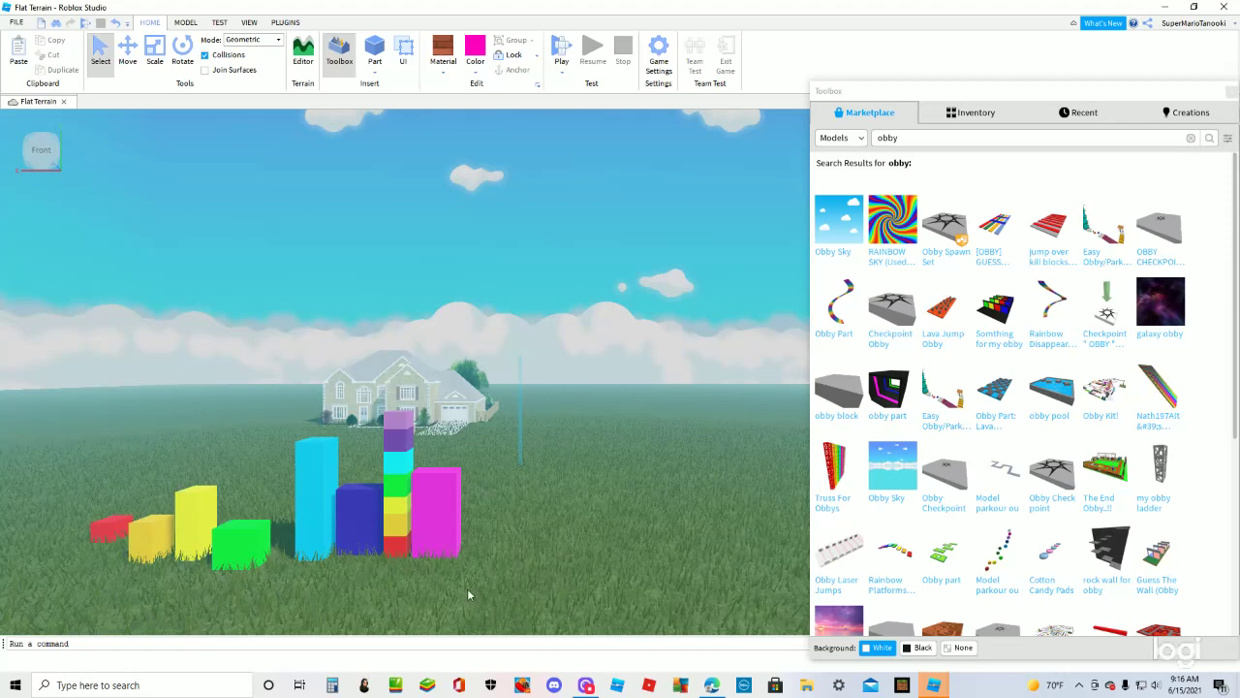
mouse_move(448, 552)
mouse_down()
mouse_move(412, 552)
mouse_move(478, 552)
mouse_move(437, 560)
mouse_move(468, 562)
mouse_up()
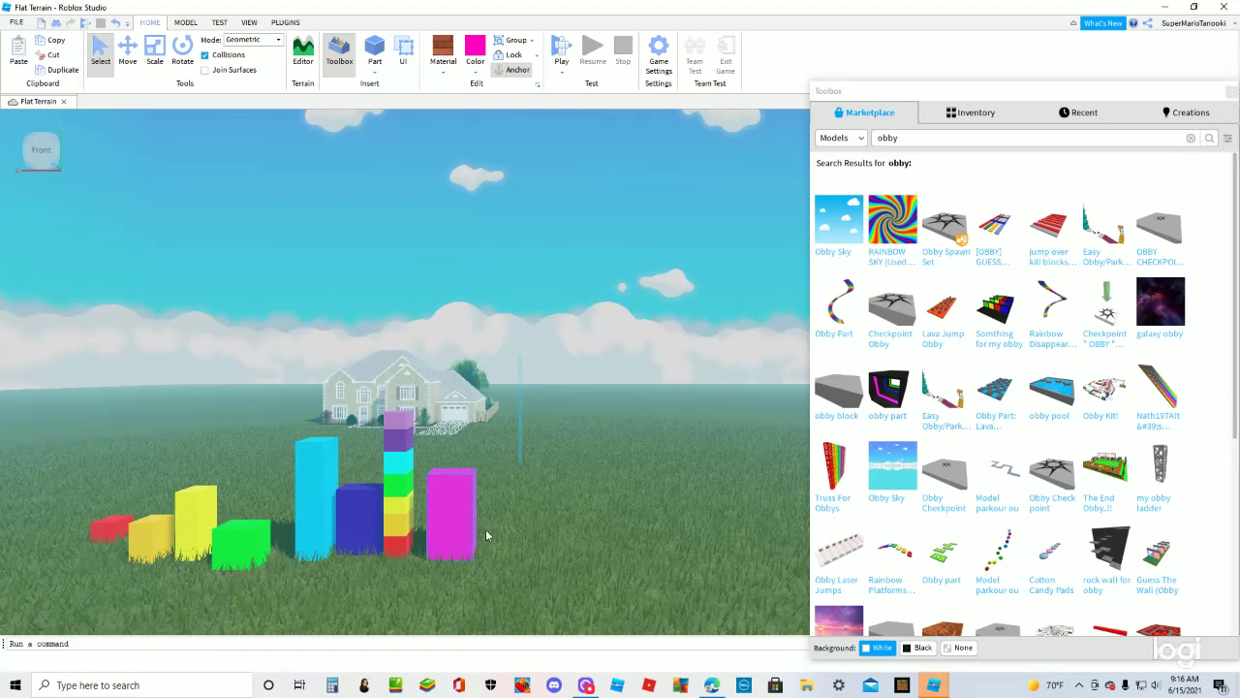
drag(442, 519, 451, 570)
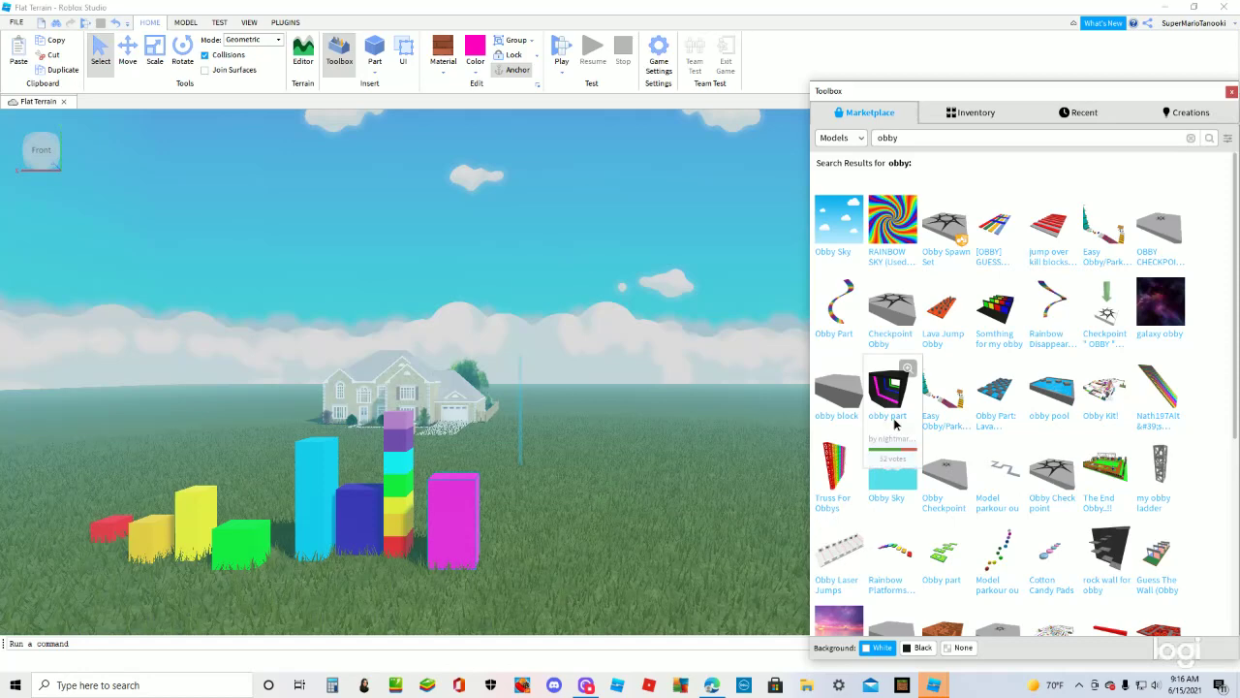
- Place the neon-framed obby part model on the grass beyond the magenta column and shift the column toward it
drag(890, 389, 581, 494)
drag(468, 520, 485, 546)
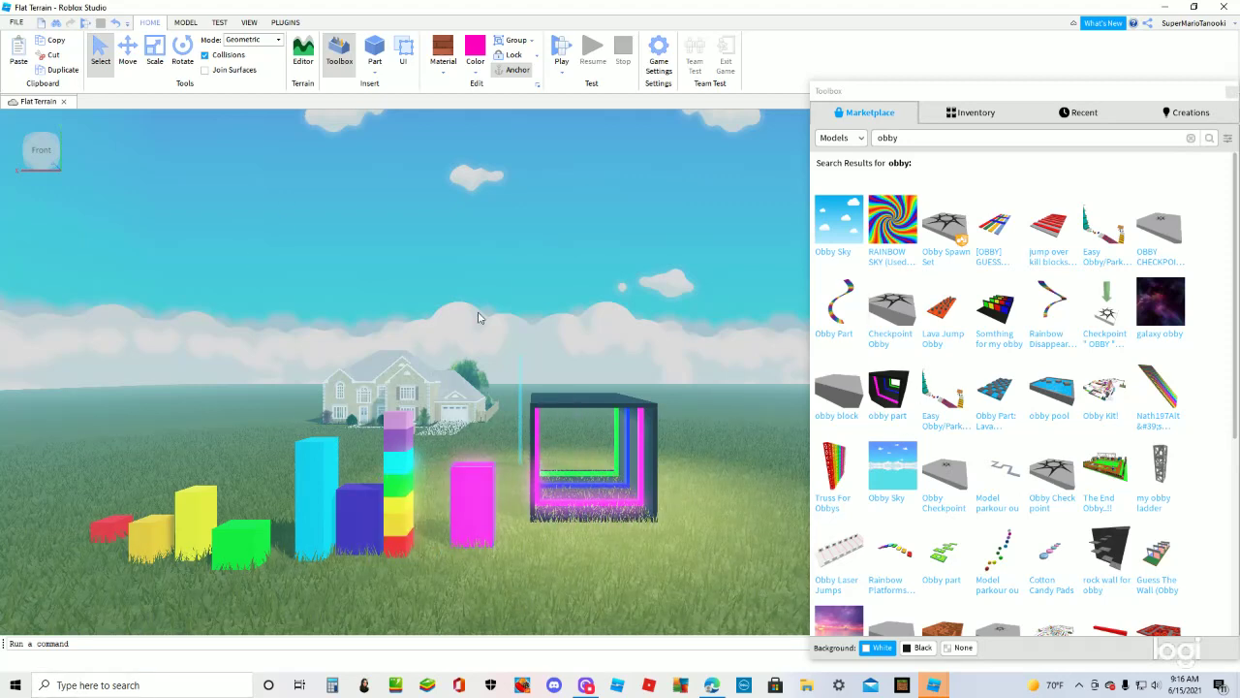
- Pull the red base block out of the striped tower and realign it under the tower's yellow blocks
drag(399, 486, 394, 560)
scroll(416, 557, up, 5)
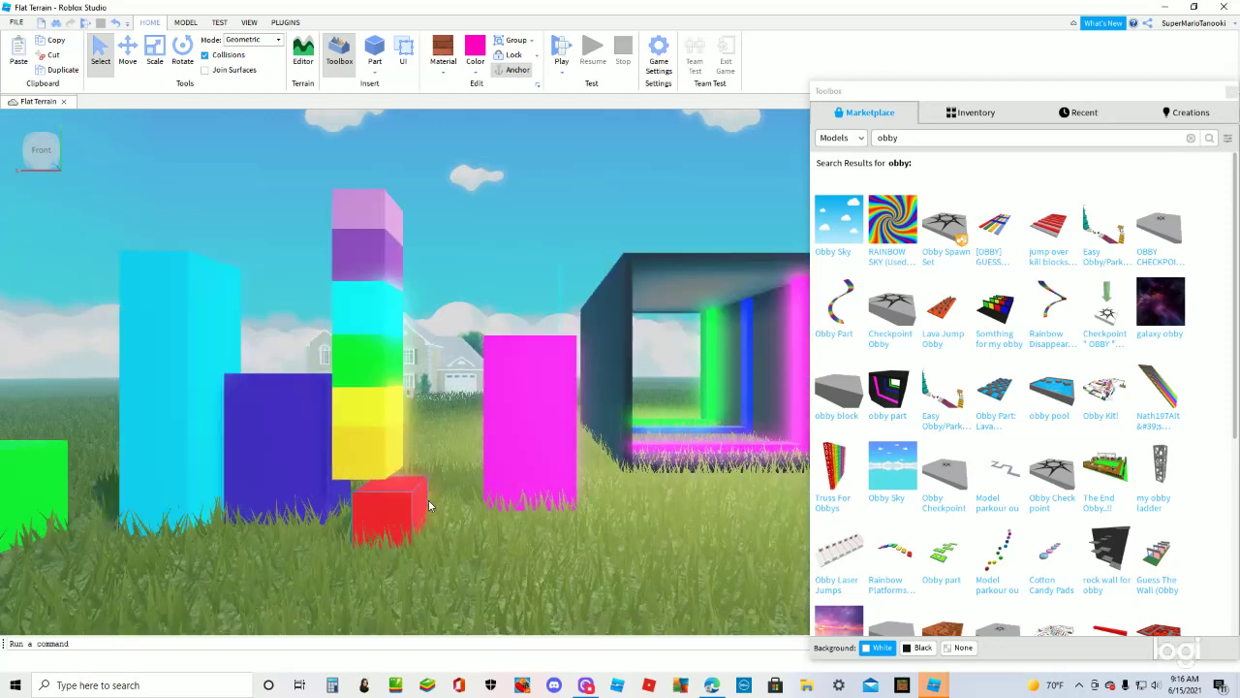
scroll(392, 561, up, 2)
mouse_move(399, 505)
mouse_down()
mouse_move(365, 519)
mouse_move(379, 515)
mouse_move(356, 518)
mouse_move(357, 506)
mouse_up()
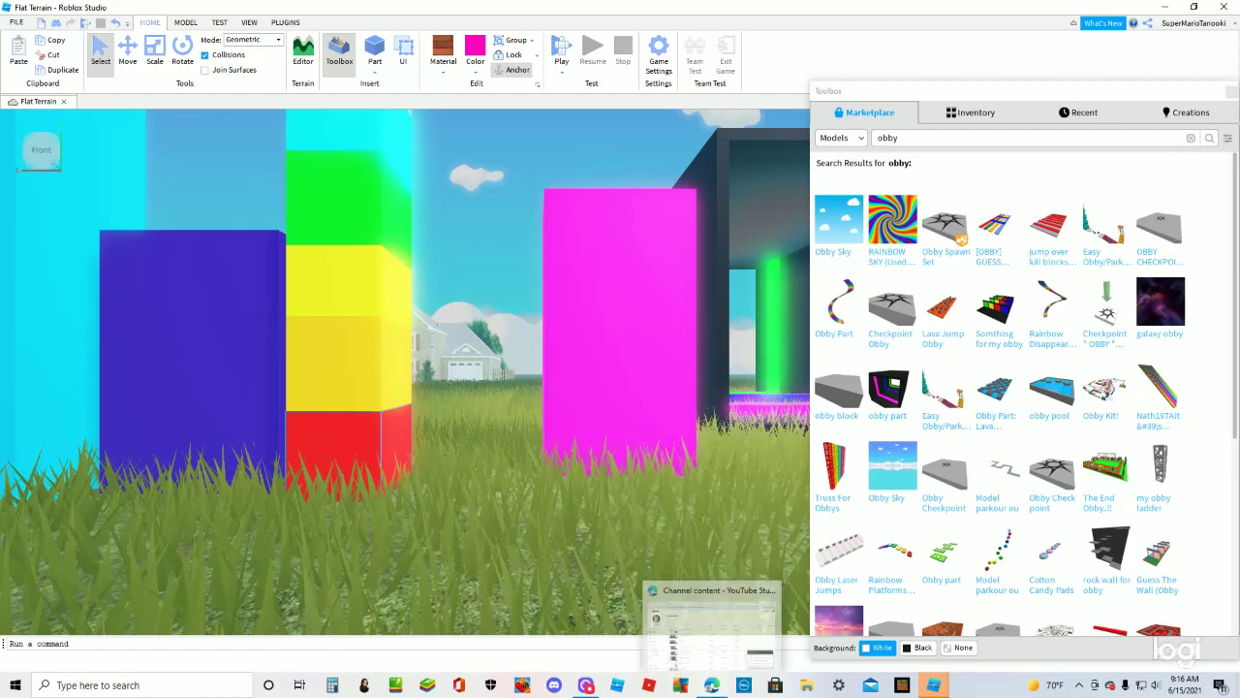
- Select all blocks of the striped tower together and shift the whole tower slightly toward the magenta column
scroll(511, 494, down, 5)
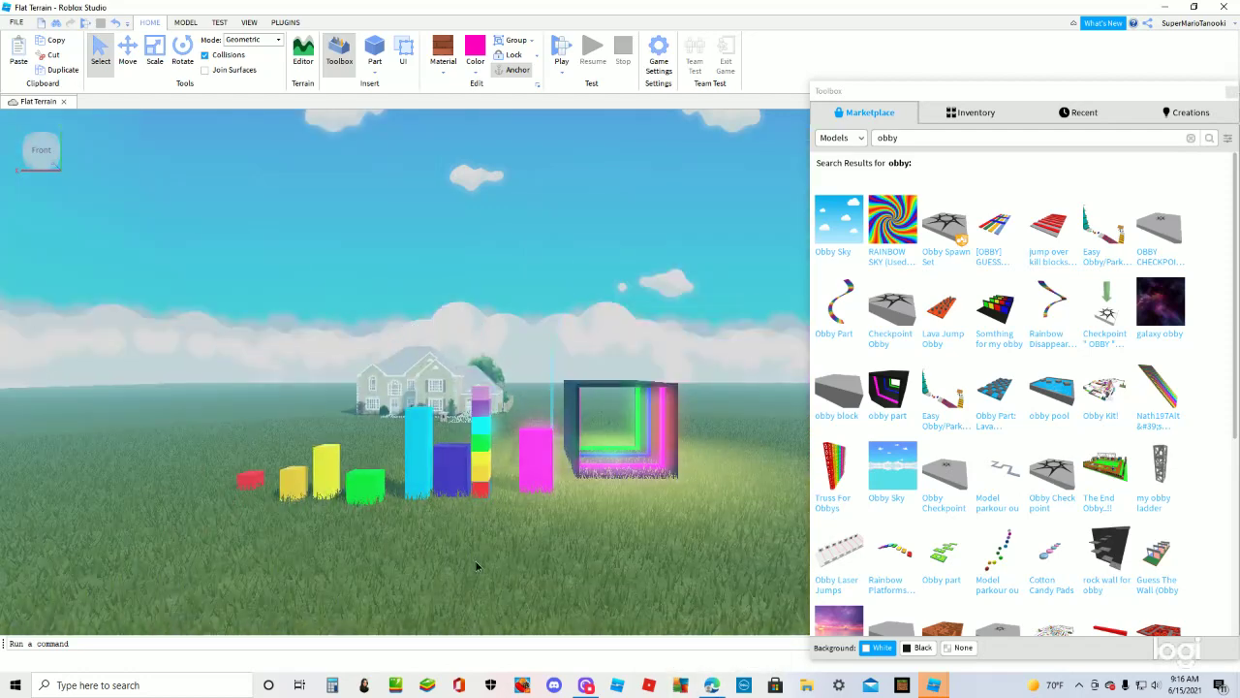
drag(476, 562, 482, 471)
click(481, 475)
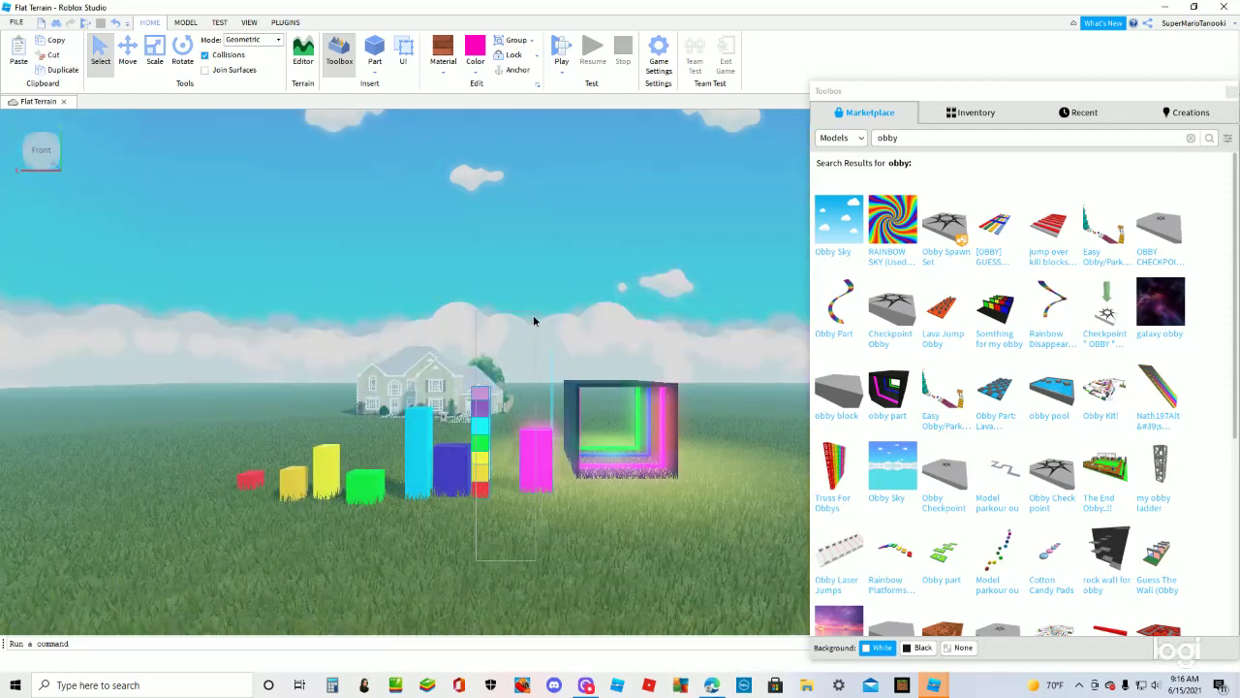
mouse_move(502, 370)
mouse_down()
mouse_move(494, 382)
mouse_move(500, 369)
mouse_up()
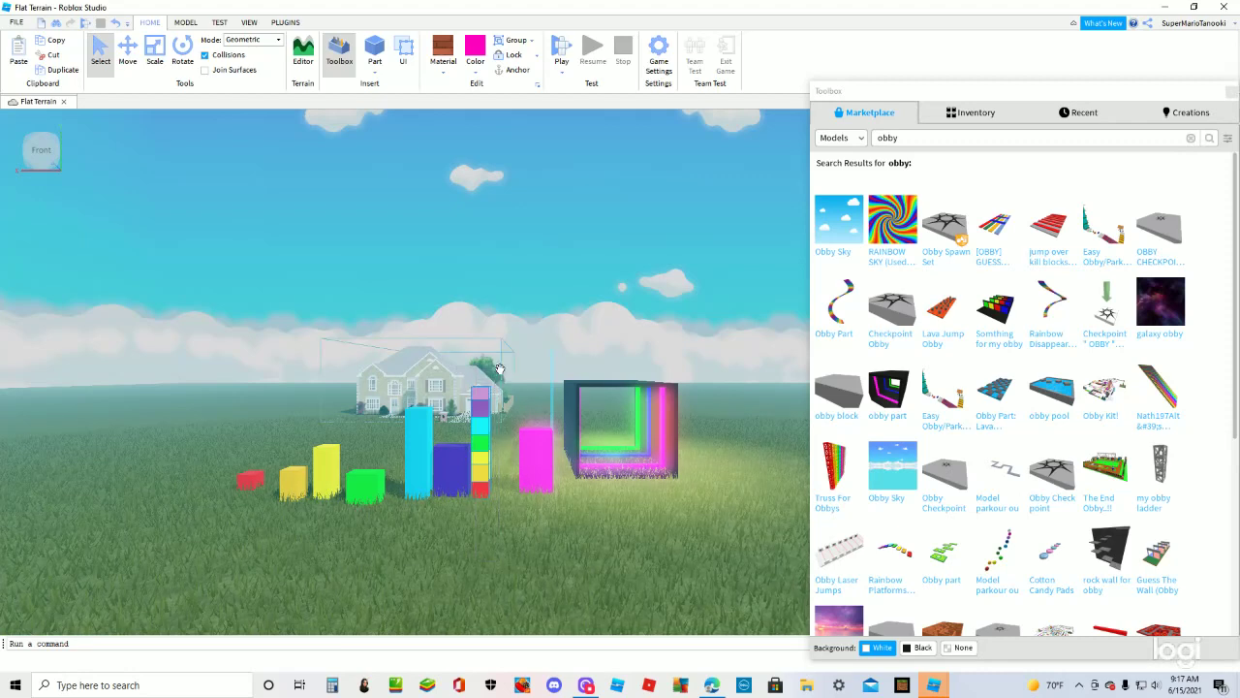
drag(575, 484, 488, 486)
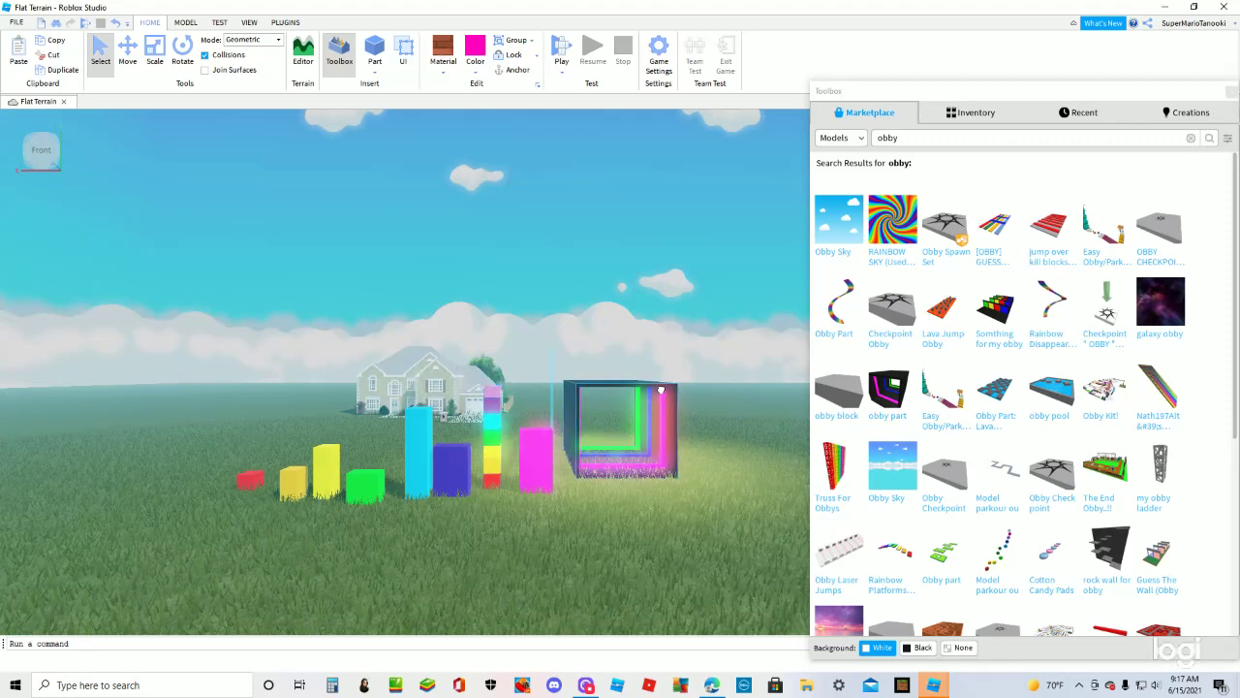
- Scale up the neon-framed obby part model beside the magenta column
click(154, 49)
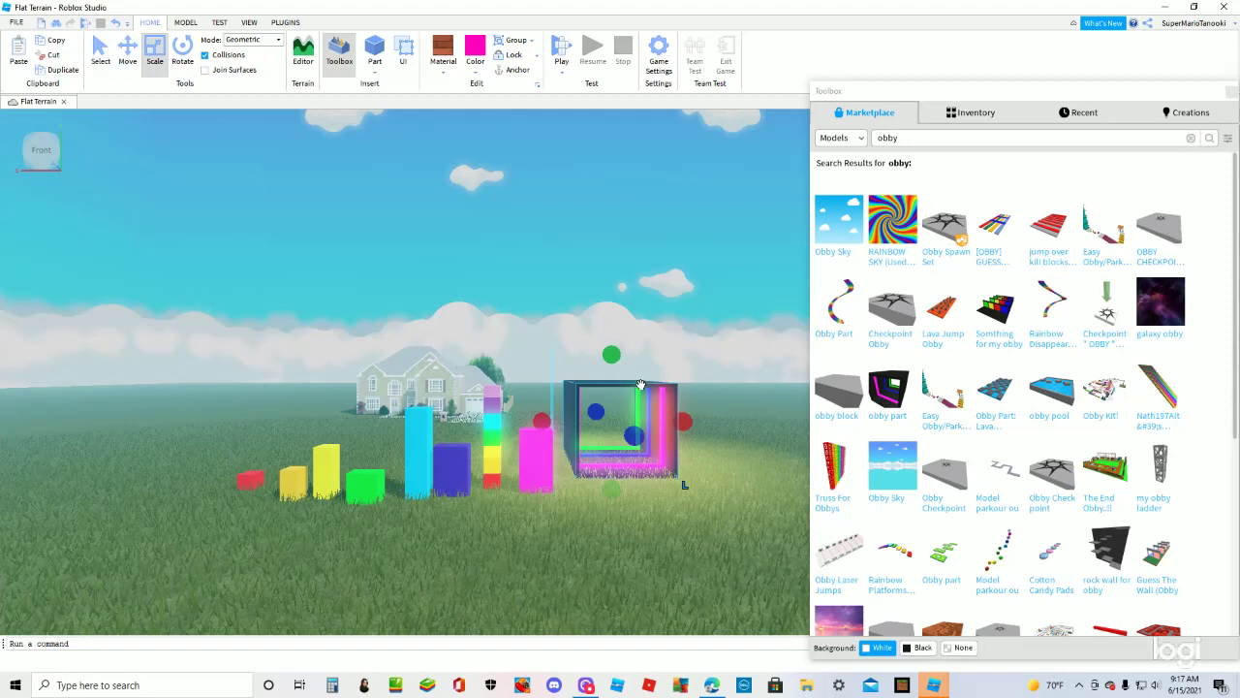
drag(613, 358, 602, 309)
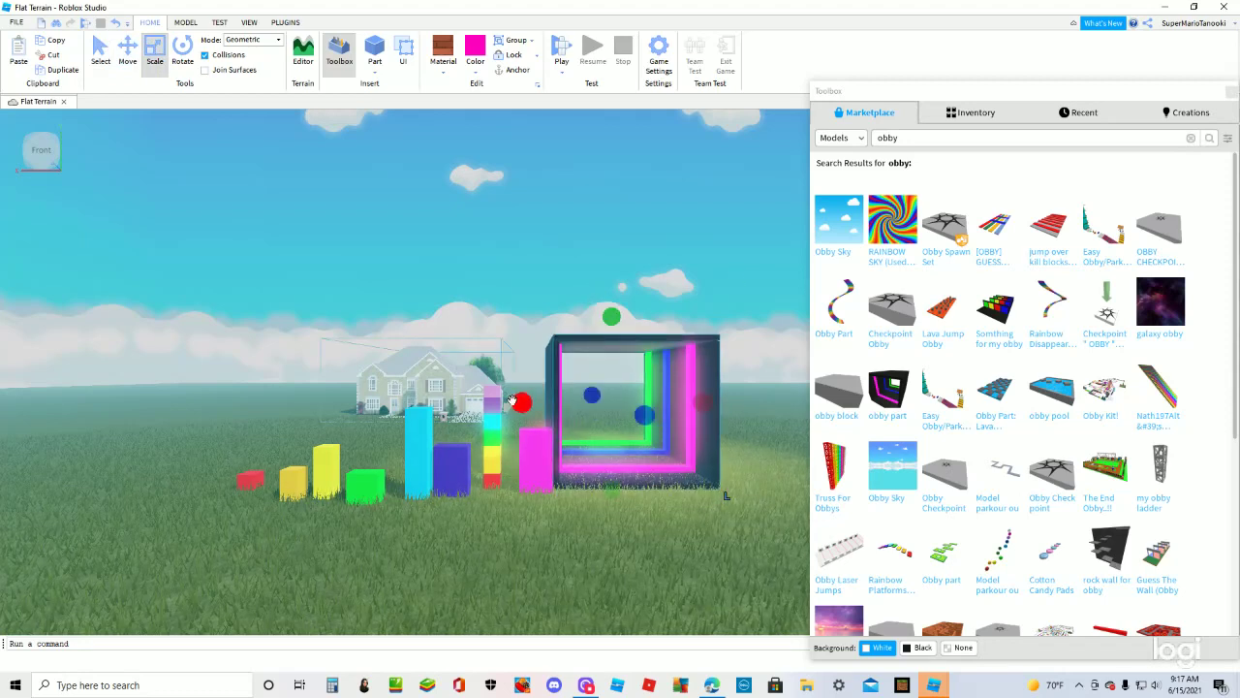
- Fit the displaced cyan block back above the green block in the striped tower and nudge the tower toward the magenta column
click(604, 450)
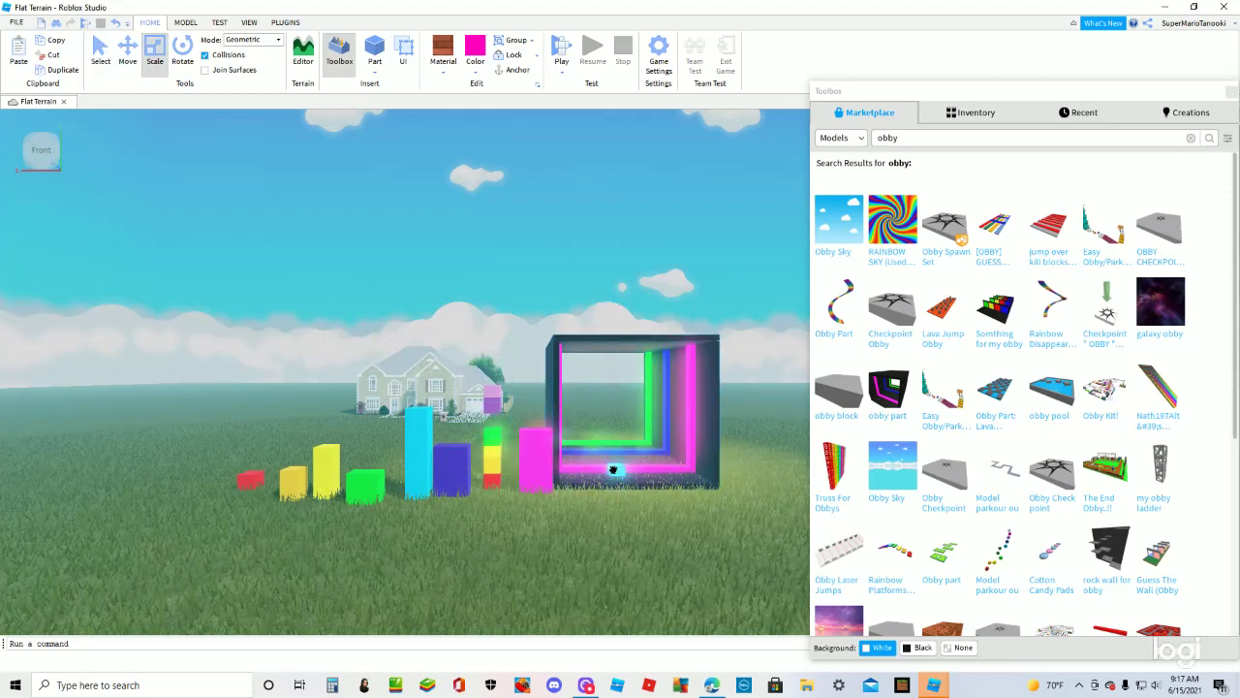
click(493, 434)
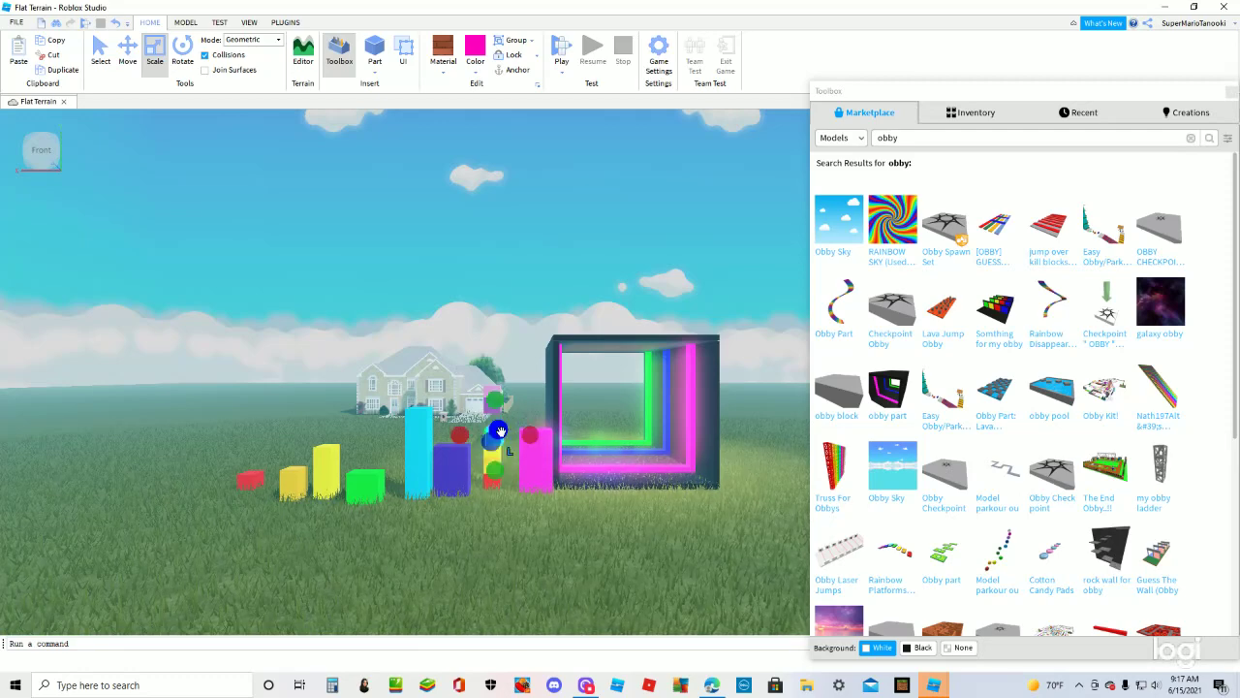
scroll(485, 436, up, 5)
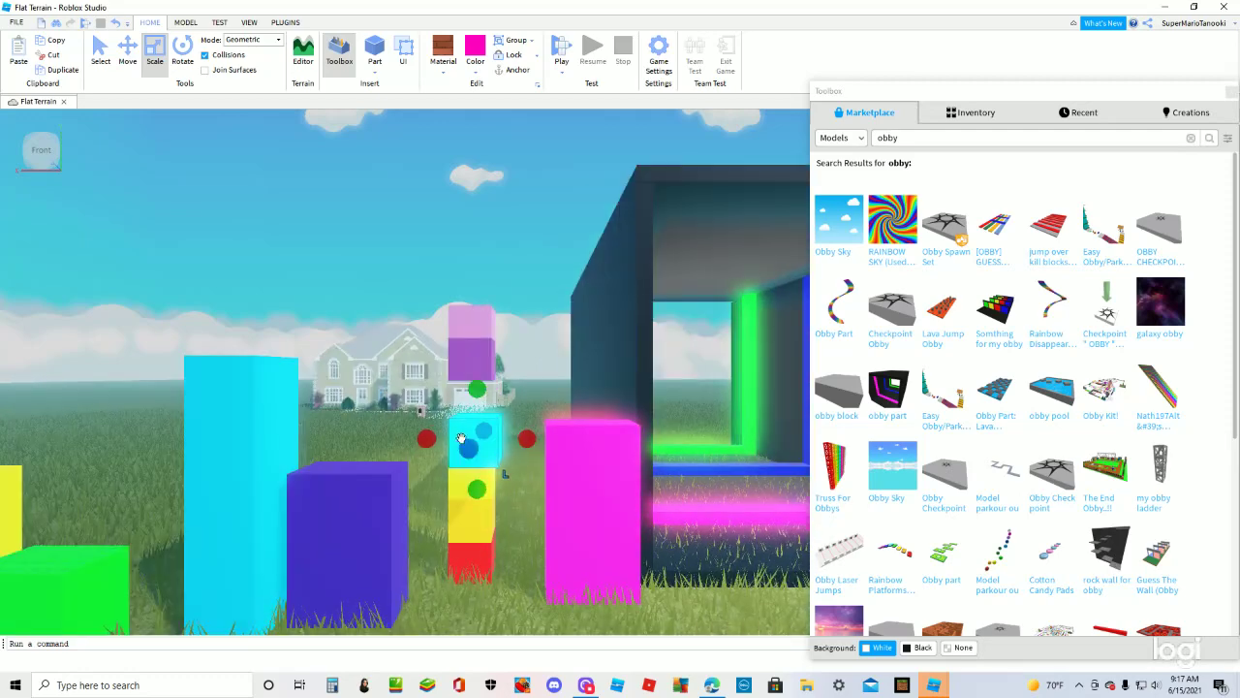
click(100, 51)
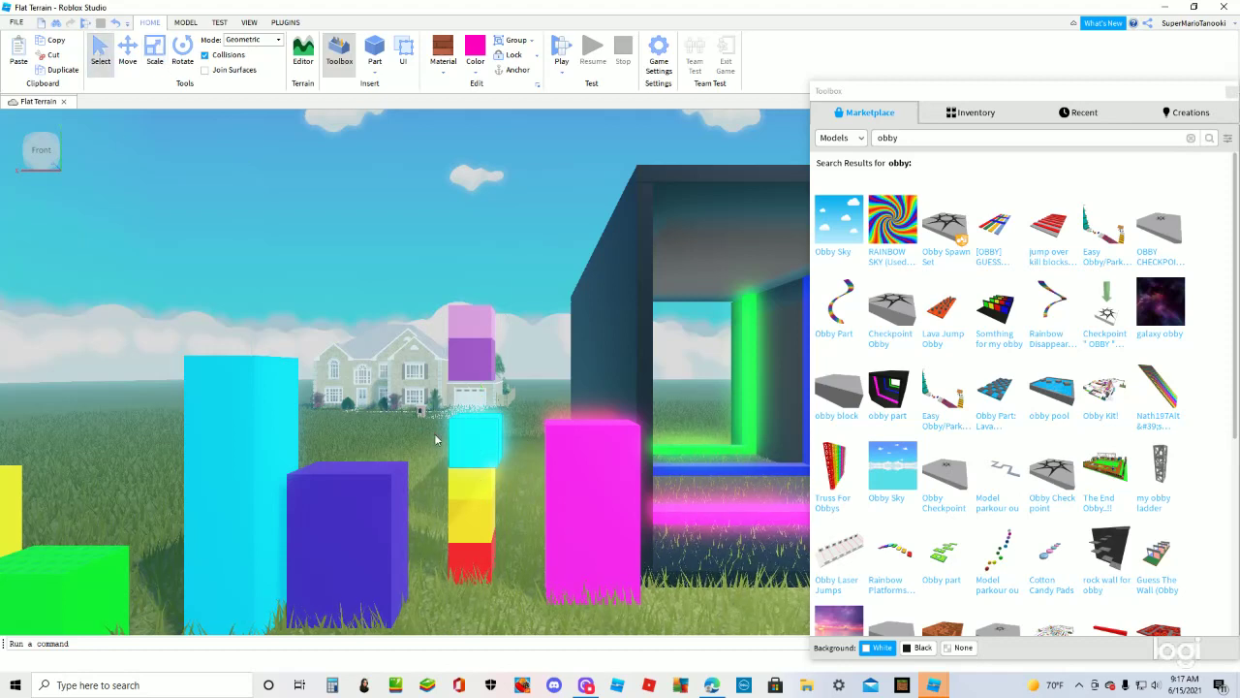
drag(469, 436, 469, 415)
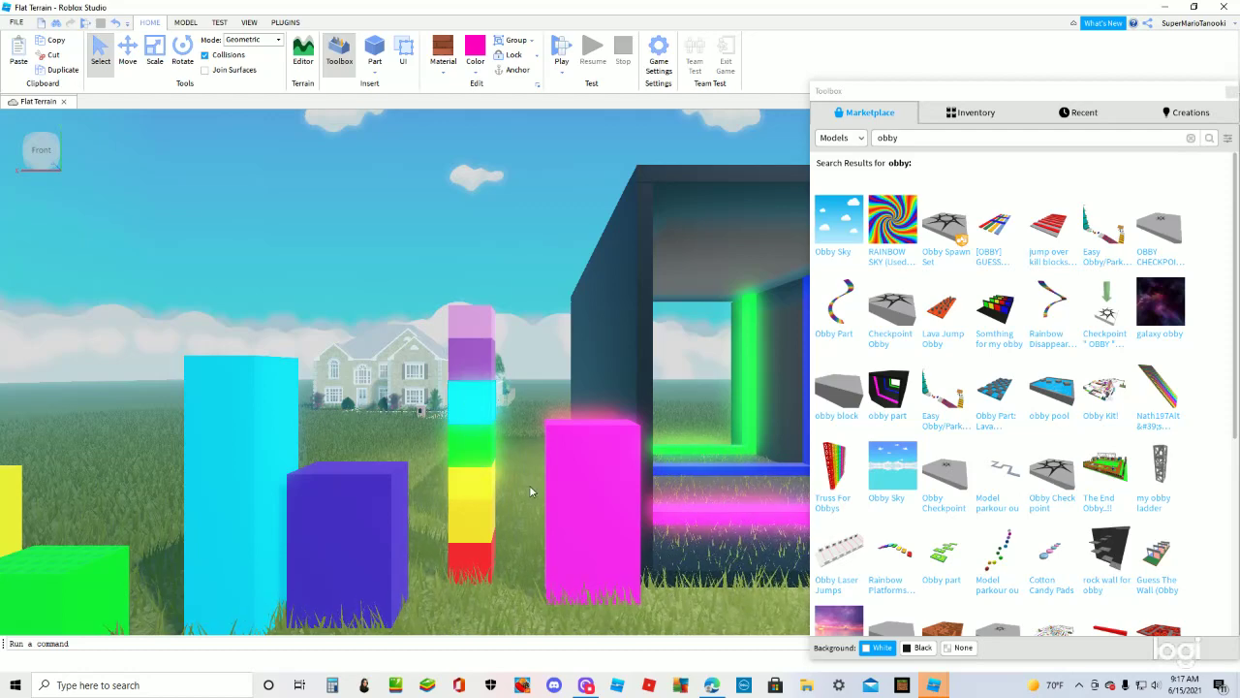
scroll(530, 484, down, 4)
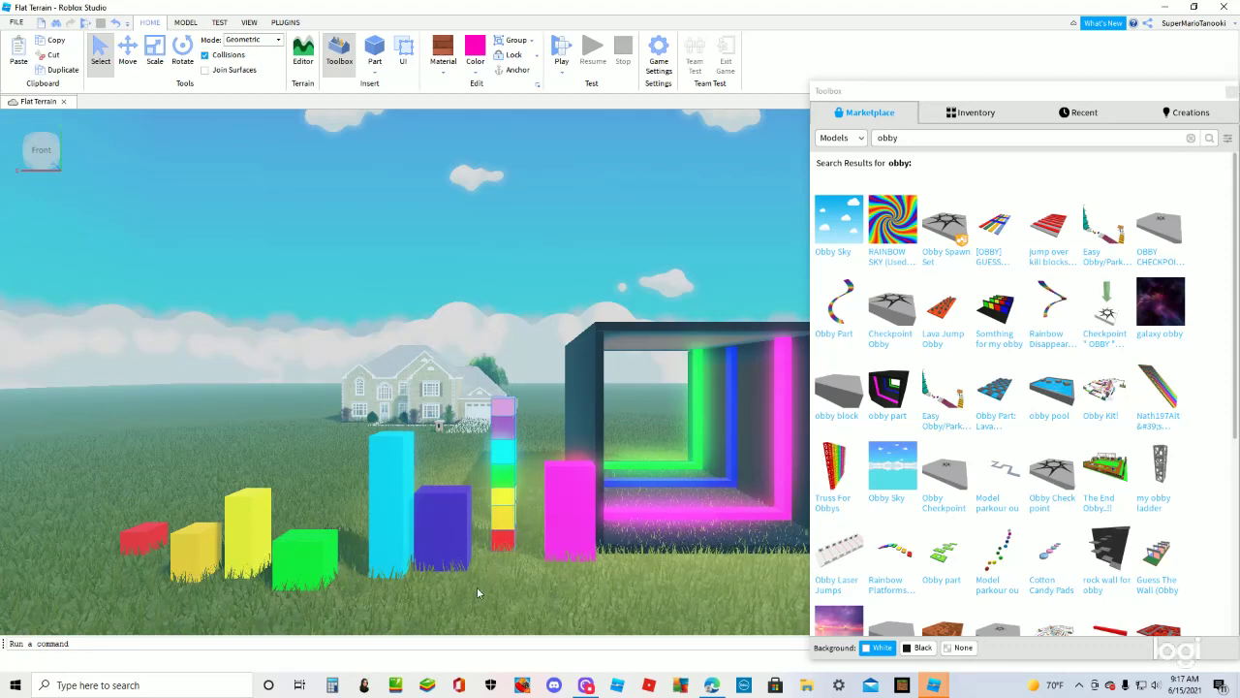
drag(505, 509, 507, 555)
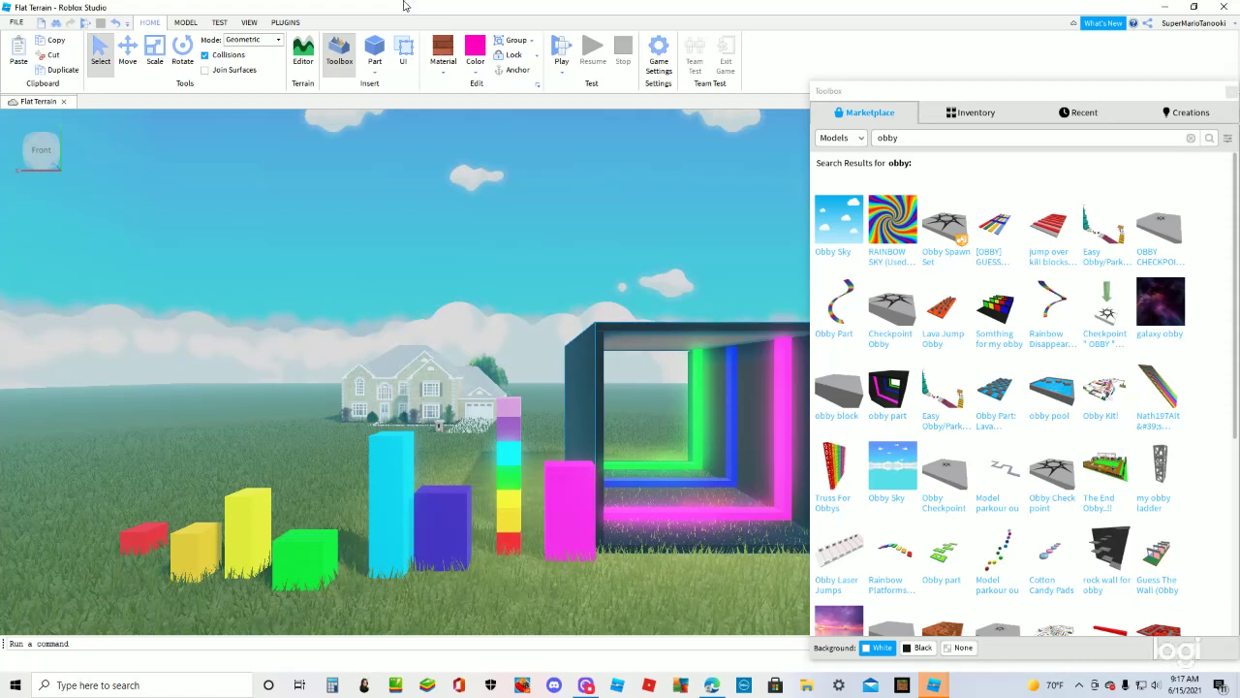
- Fine-tune the size of the neon-framed obby part model with the Scale tool
click(155, 53)
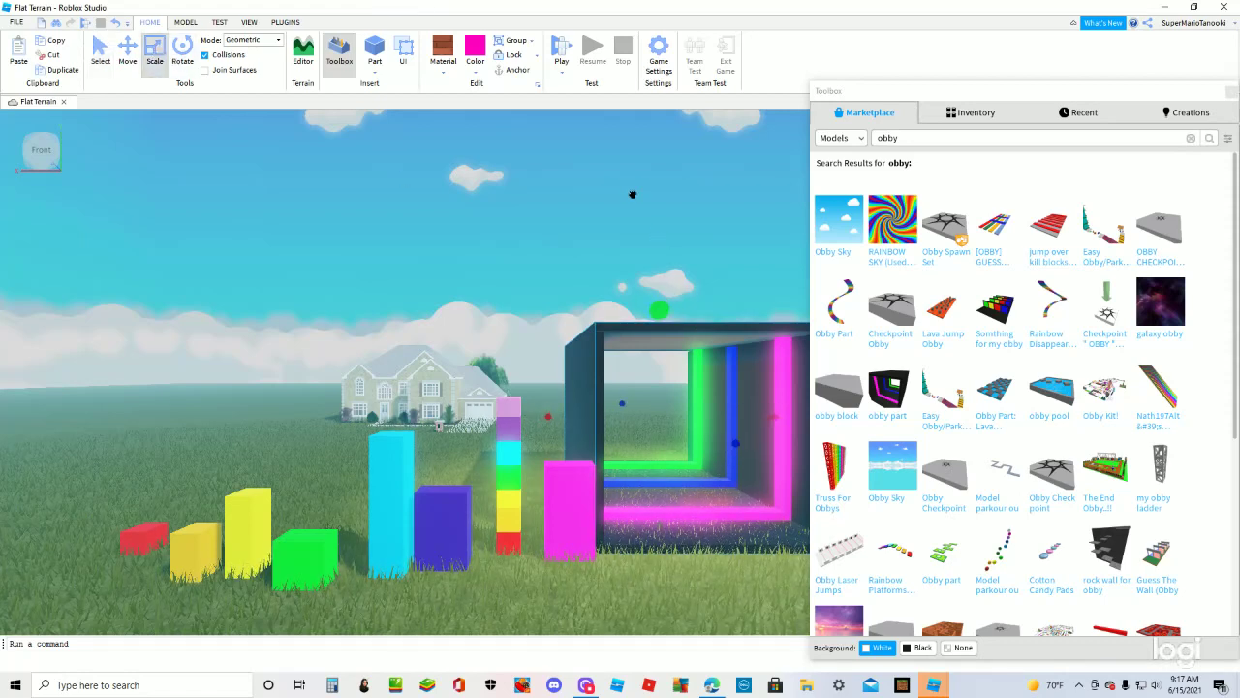
scroll(678, 213, down, 5)
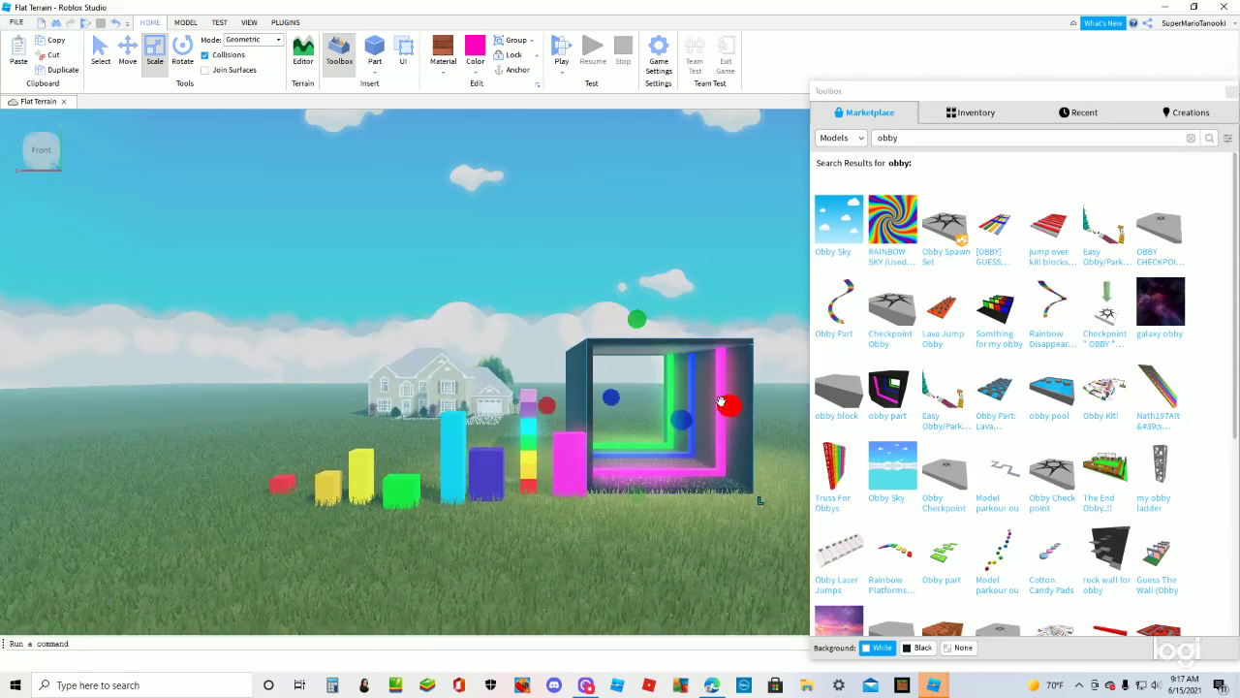
drag(739, 442, 728, 469)
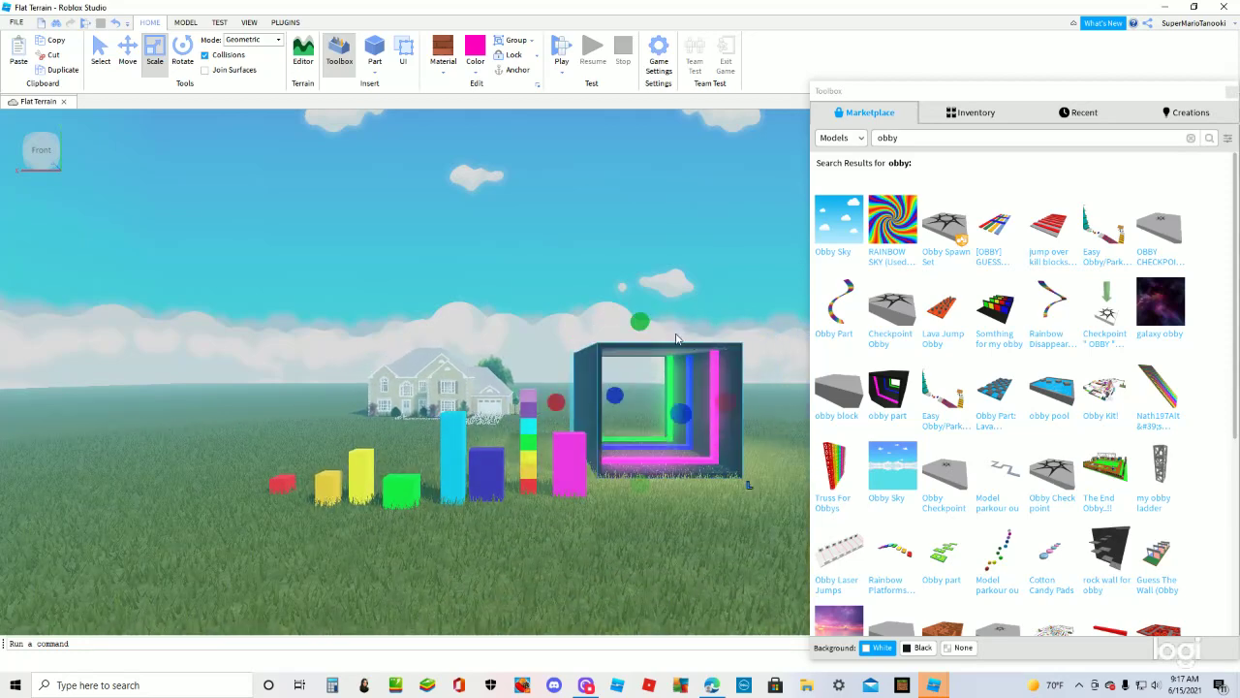
drag(639, 321, 630, 271)
key(s)
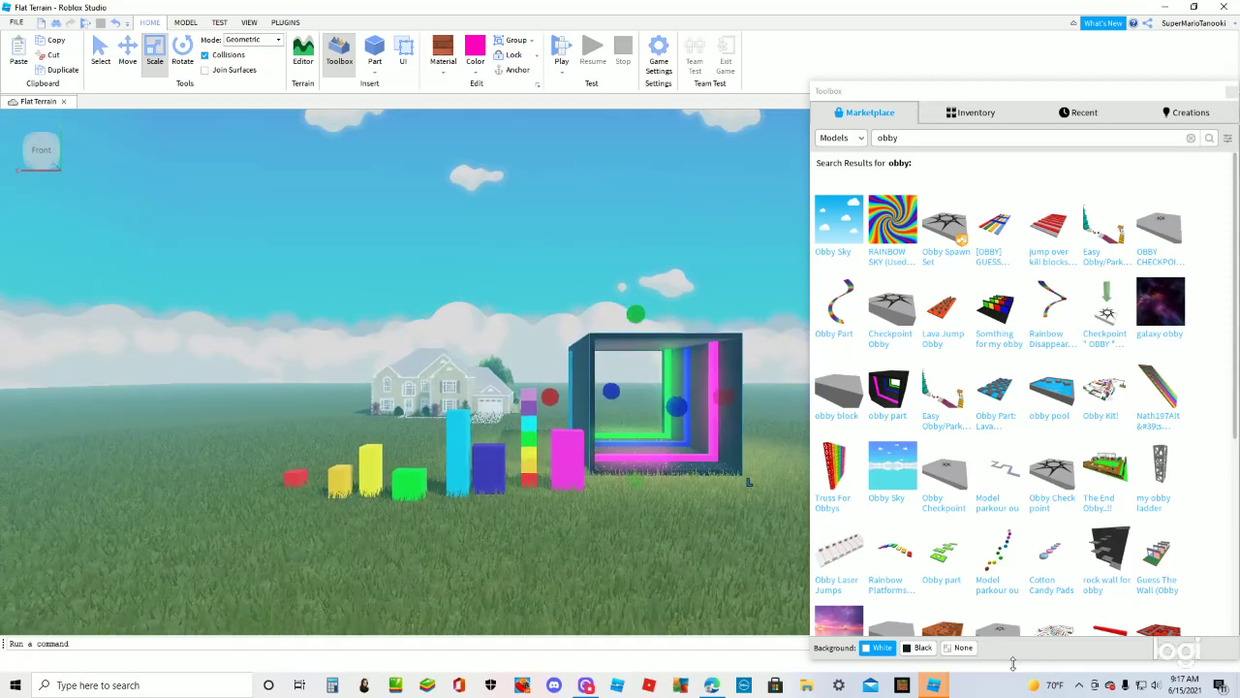
key(d)
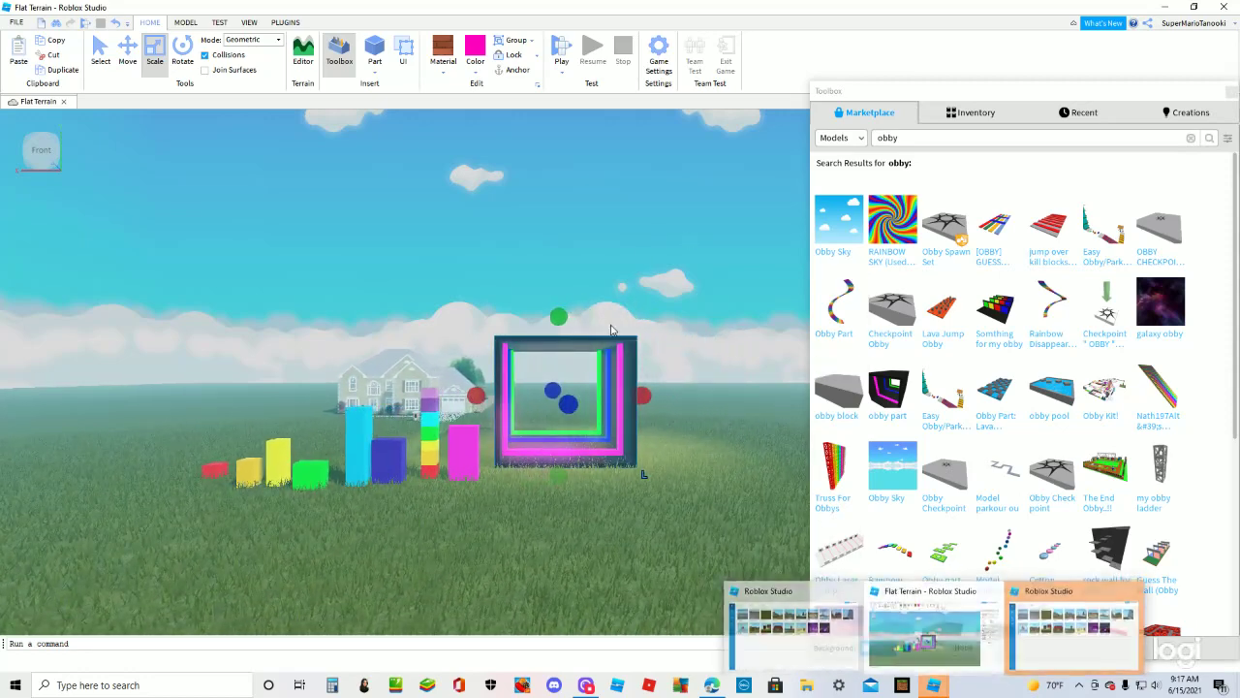
- Move the neon-framed obby part model away from the row of blocks and scale it up to a giant frame
drag(634, 441, 810, 414)
drag(786, 322, 756, 67)
key(w)
key(d)
key(d)
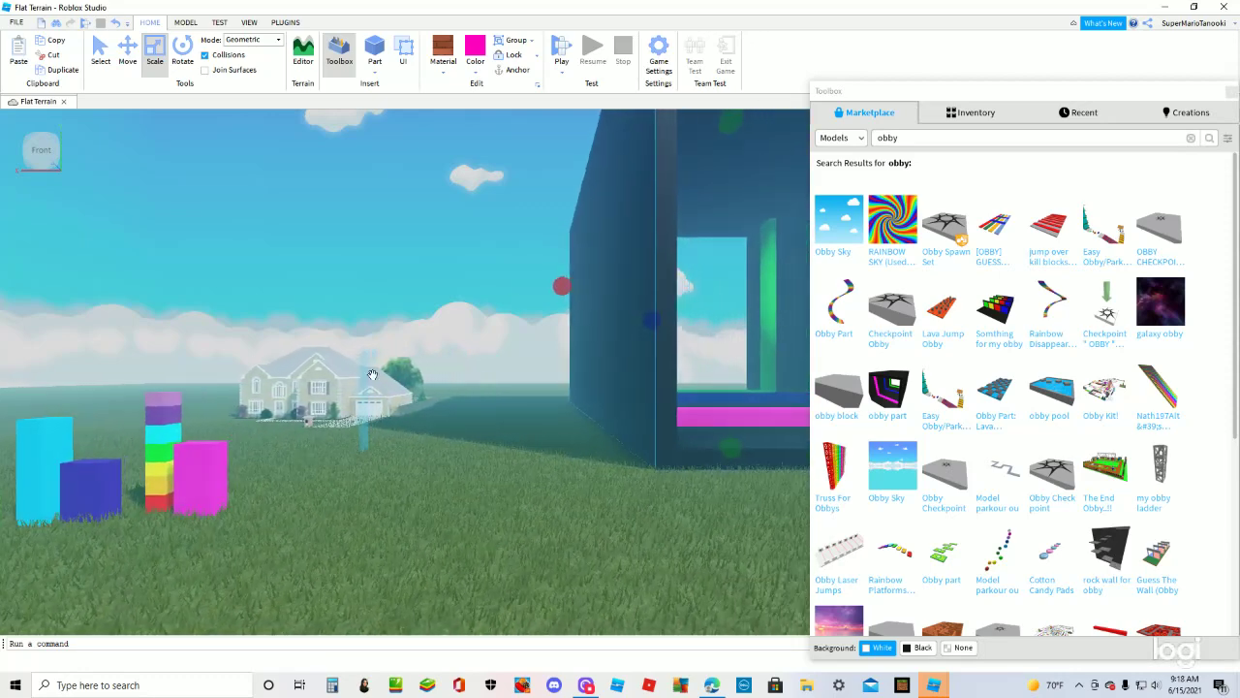
key(s)
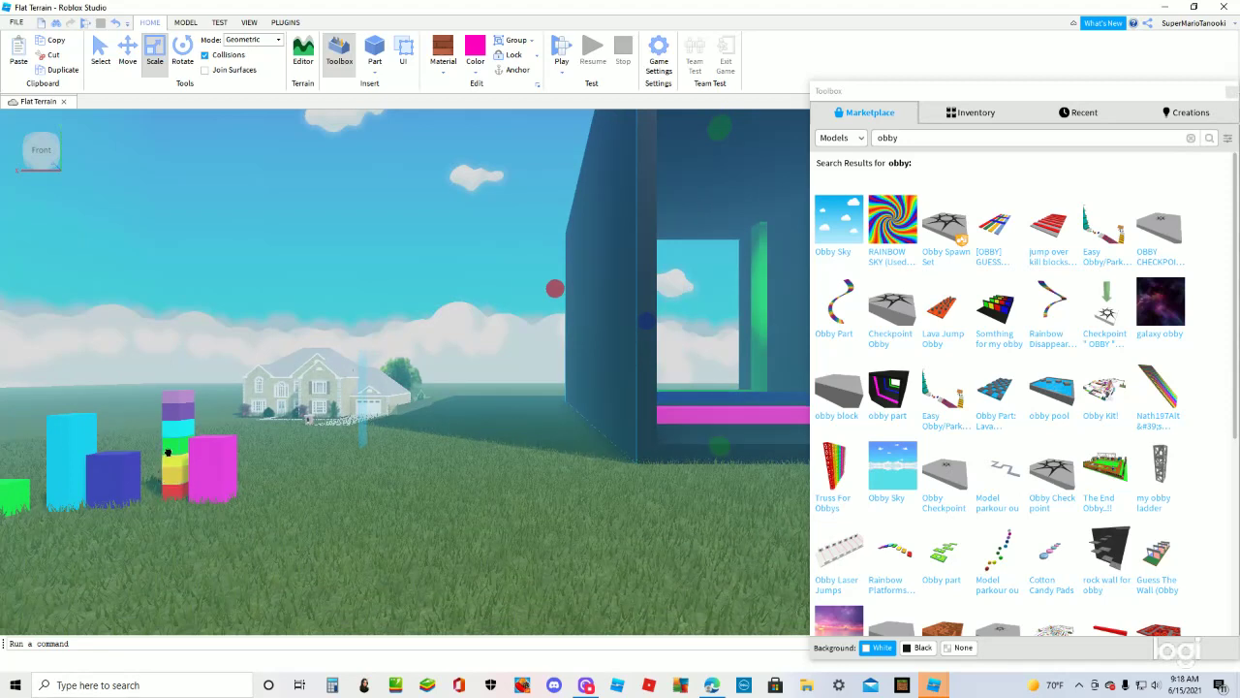
- Pull the green block out of the striped tower and fit it back between the cyan and yellow blocks
drag(167, 452, 652, 491)
drag(239, 496, 462, 540)
key(a)
key(w)
key(a)
key(w)
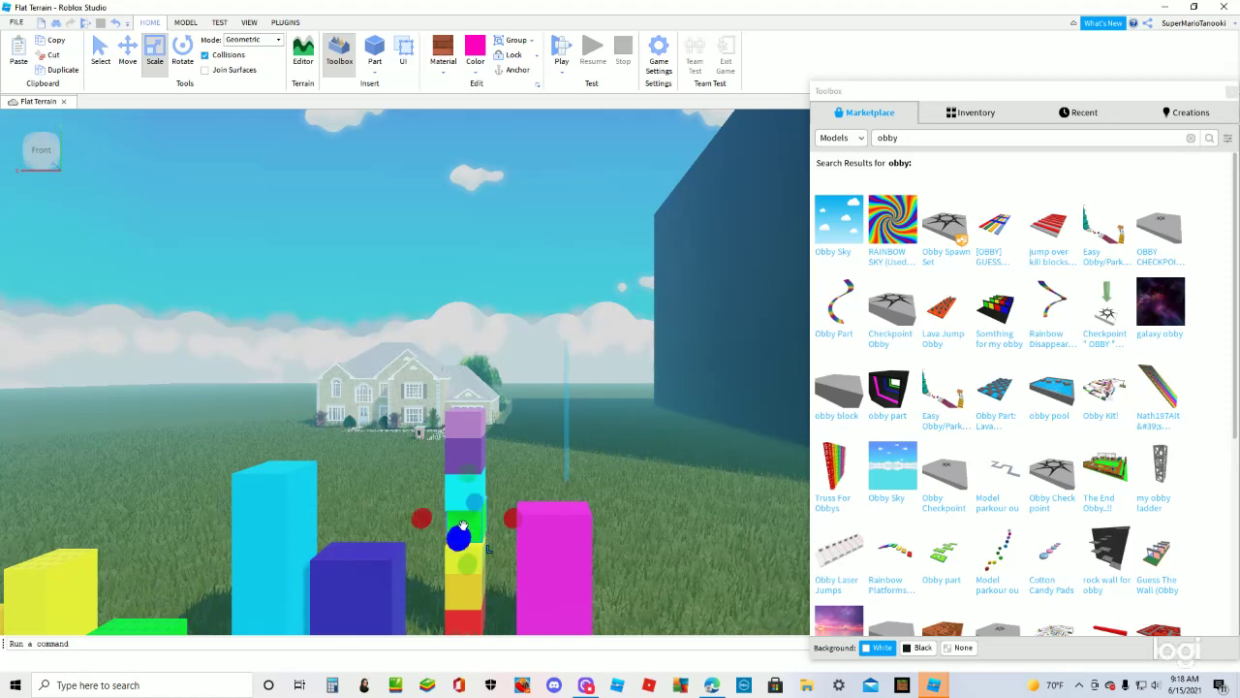
drag(474, 519, 475, 545)
key(s)
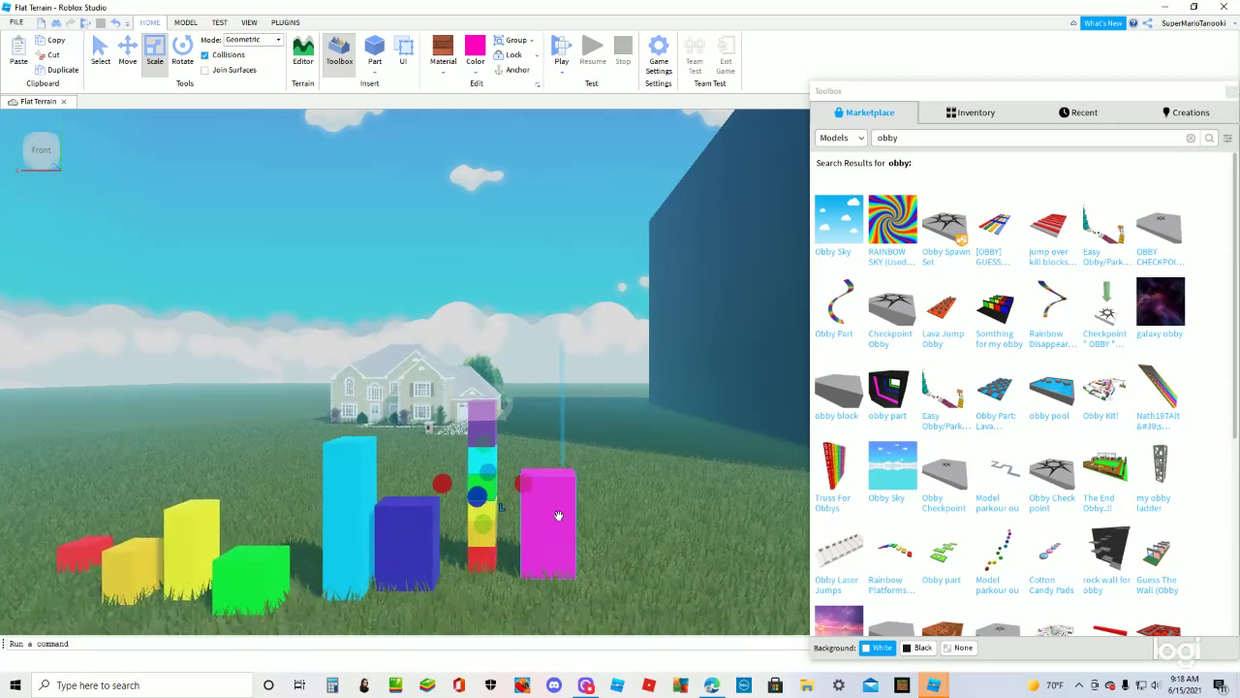
- Select the entire striped tower and move it across the grass to stand beside the giant neon-framed model
click(481, 596)
click(499, 497)
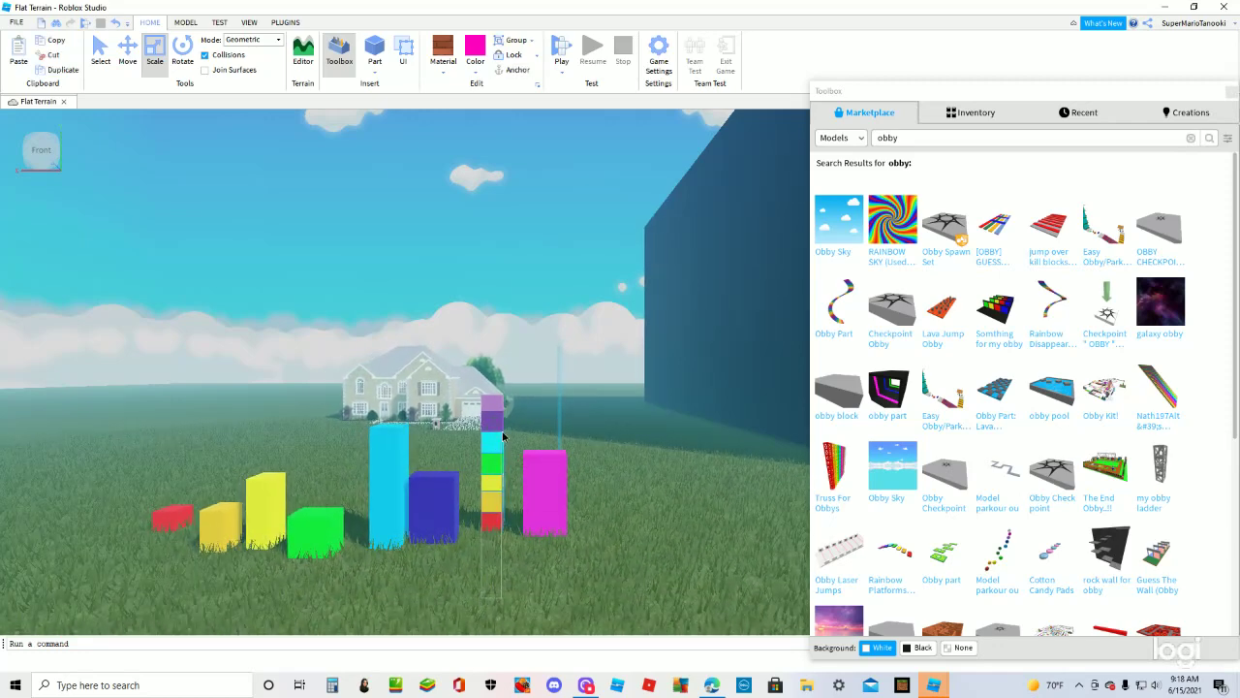
drag(509, 397, 510, 396)
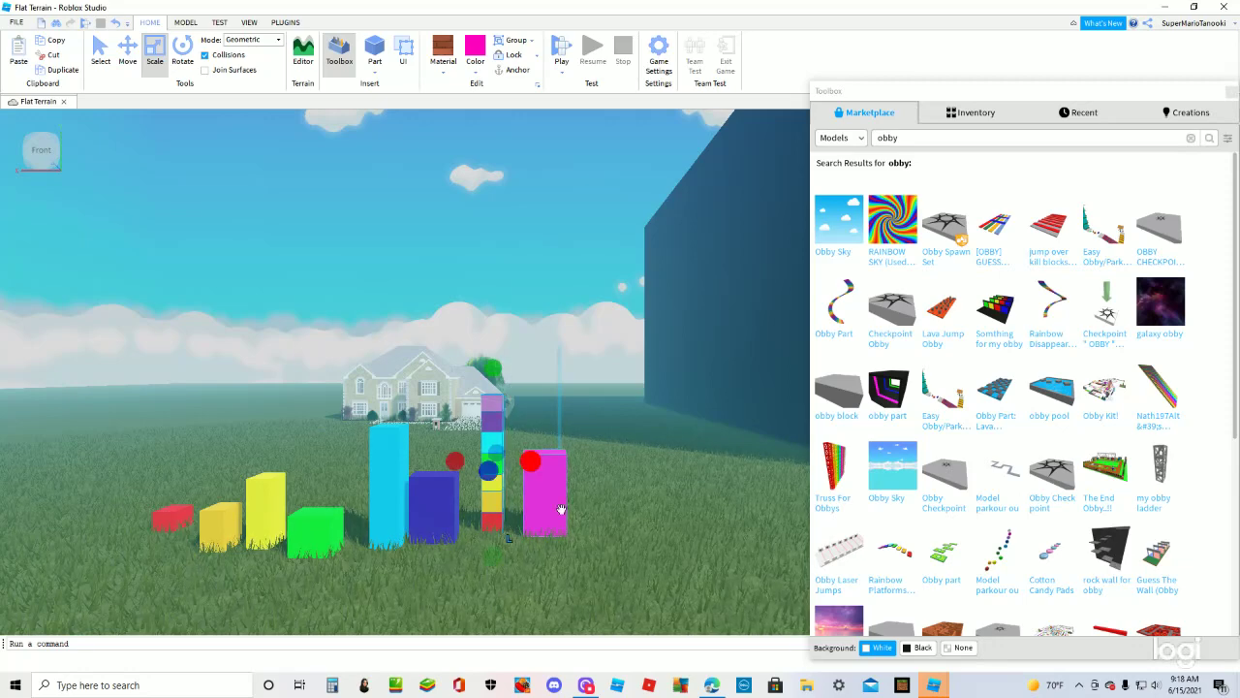
scroll(508, 539, down, 3)
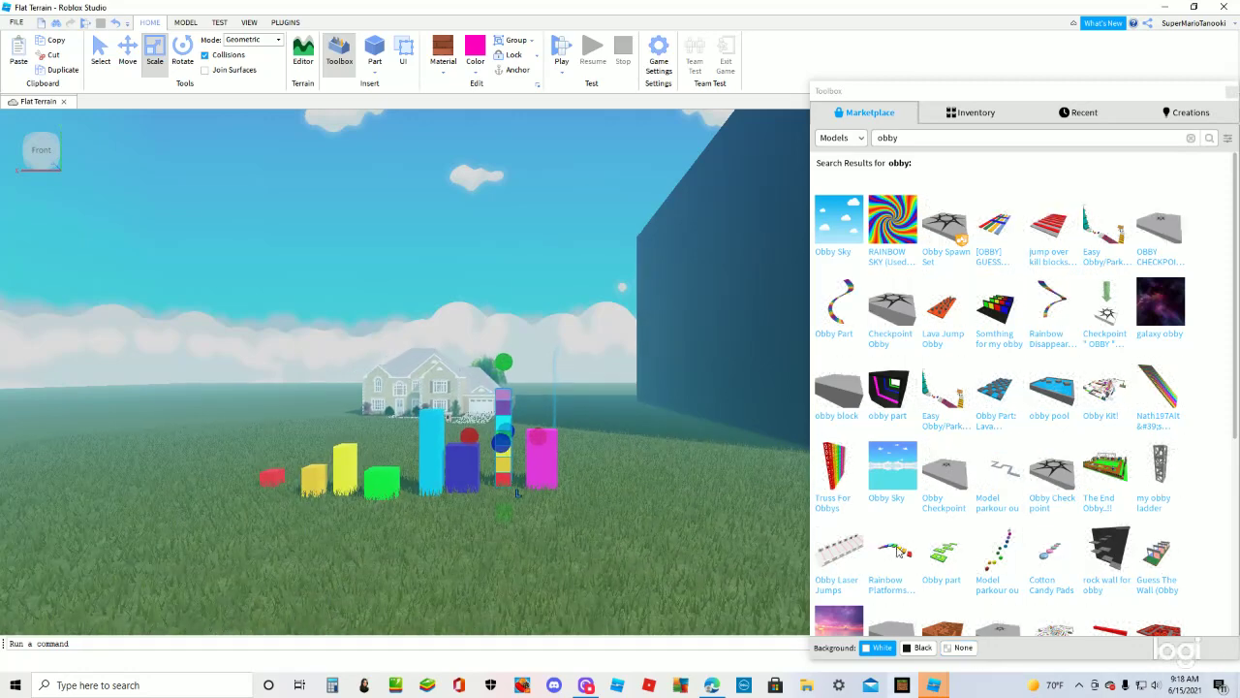
click(101, 60)
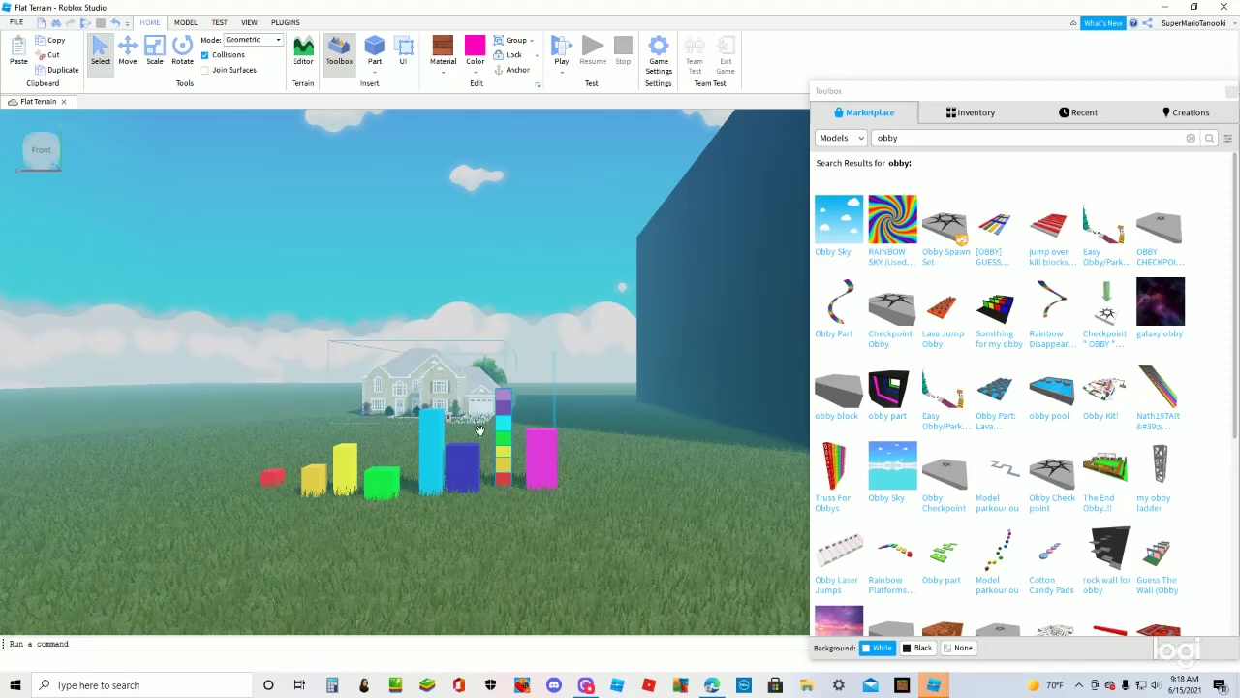
drag(499, 428, 652, 491)
key(d)
key(w)
key(d)
key(w)
key(w)
key(w)
key(s)
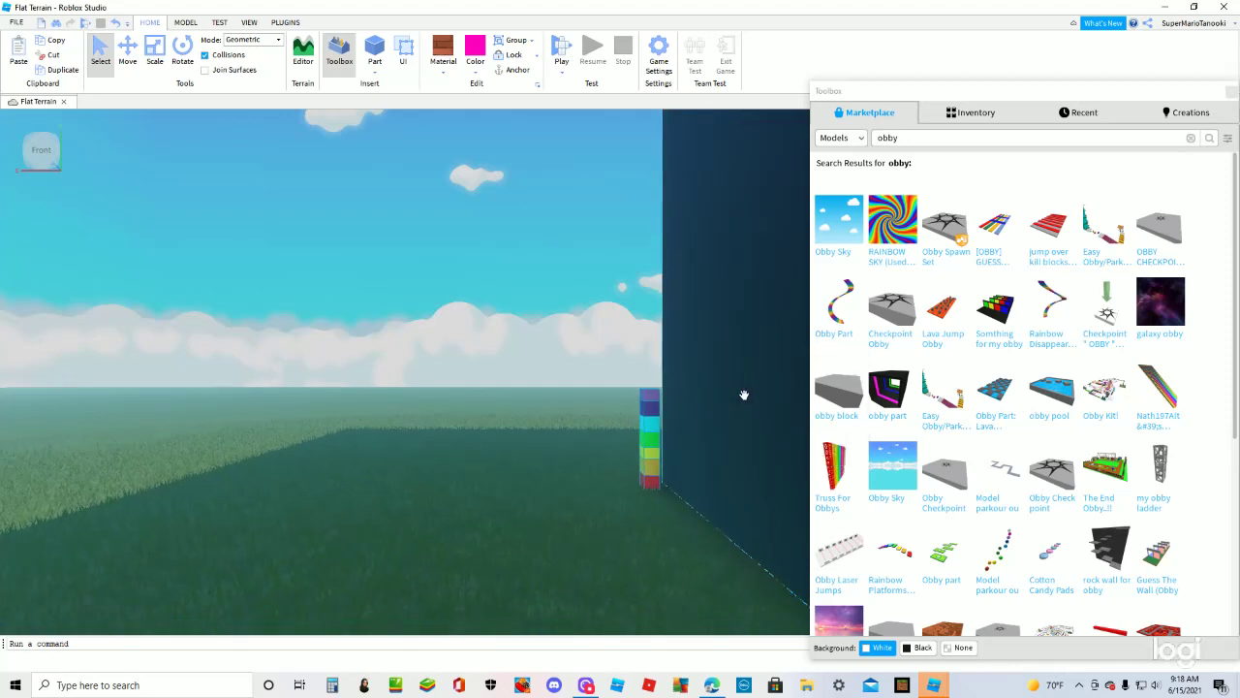
- Cut the giant neon-framed model and return the whole striped tower to the row between the dark blue block and magenta column
click(55, 57)
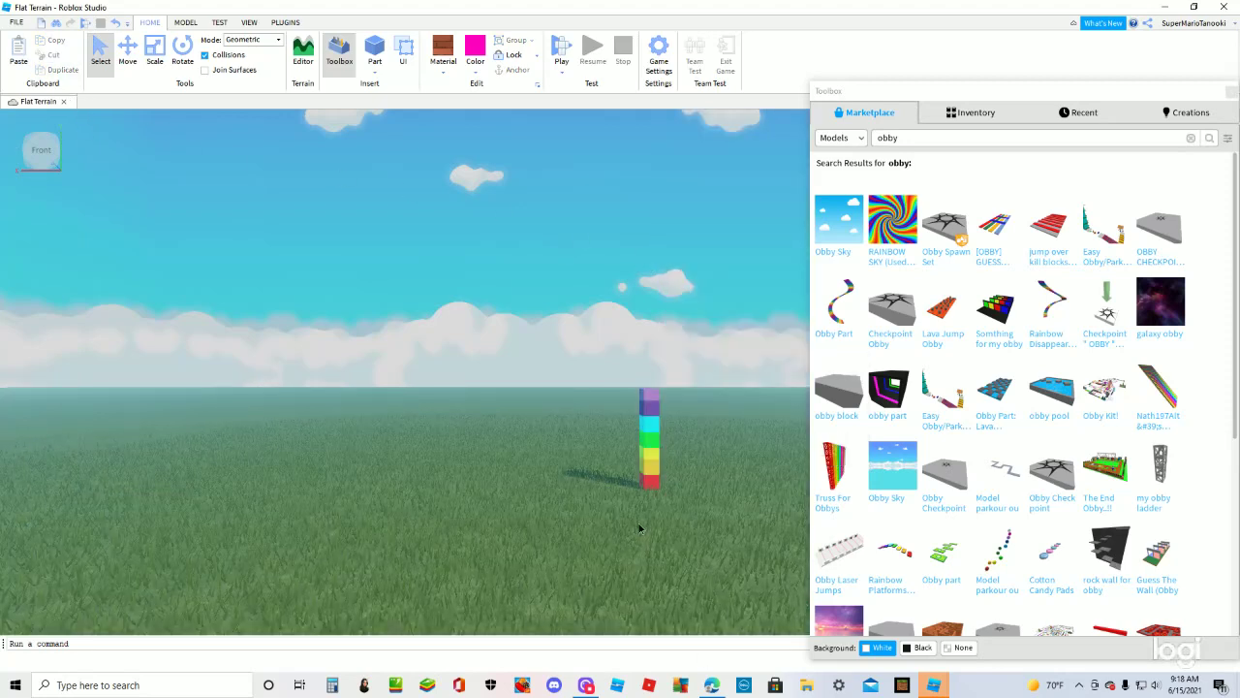
drag(637, 524, 675, 464)
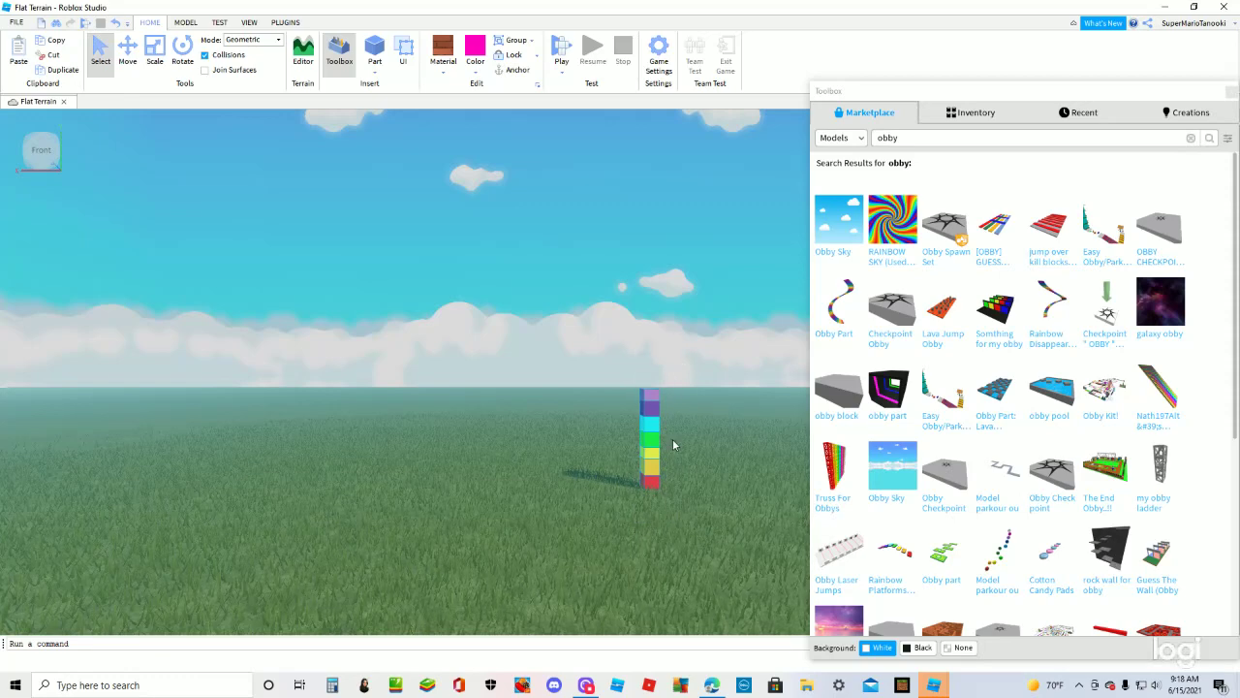
key(s)
drag(653, 444, 632, 514)
key(s)
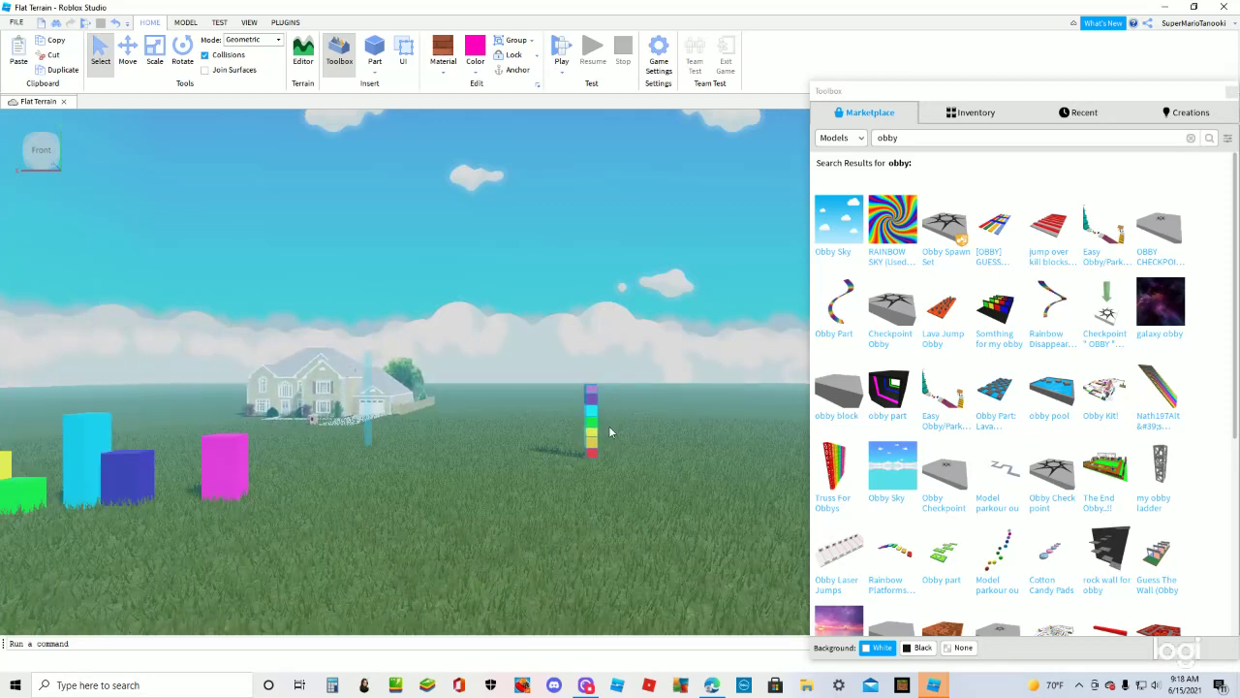
drag(593, 431, 201, 488)
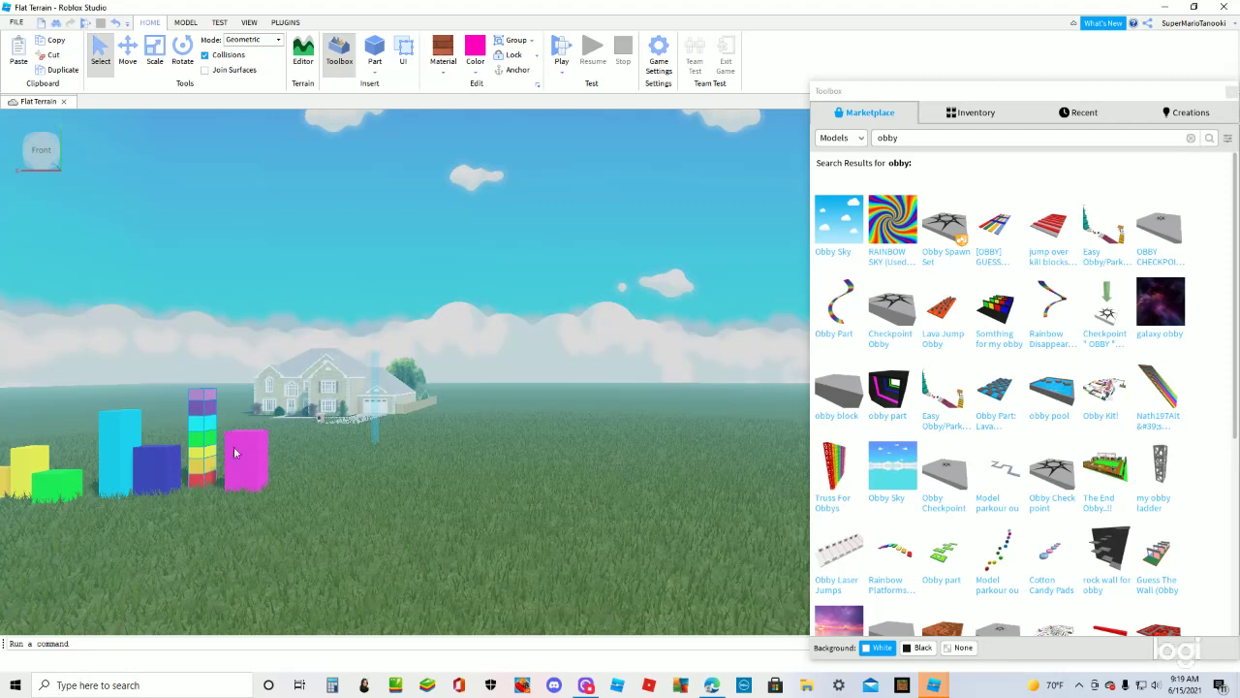
- Move the magenta column out across the grass and bring it back close beside the striped tower
drag(256, 455, 346, 433)
drag(637, 450, 362, 496)
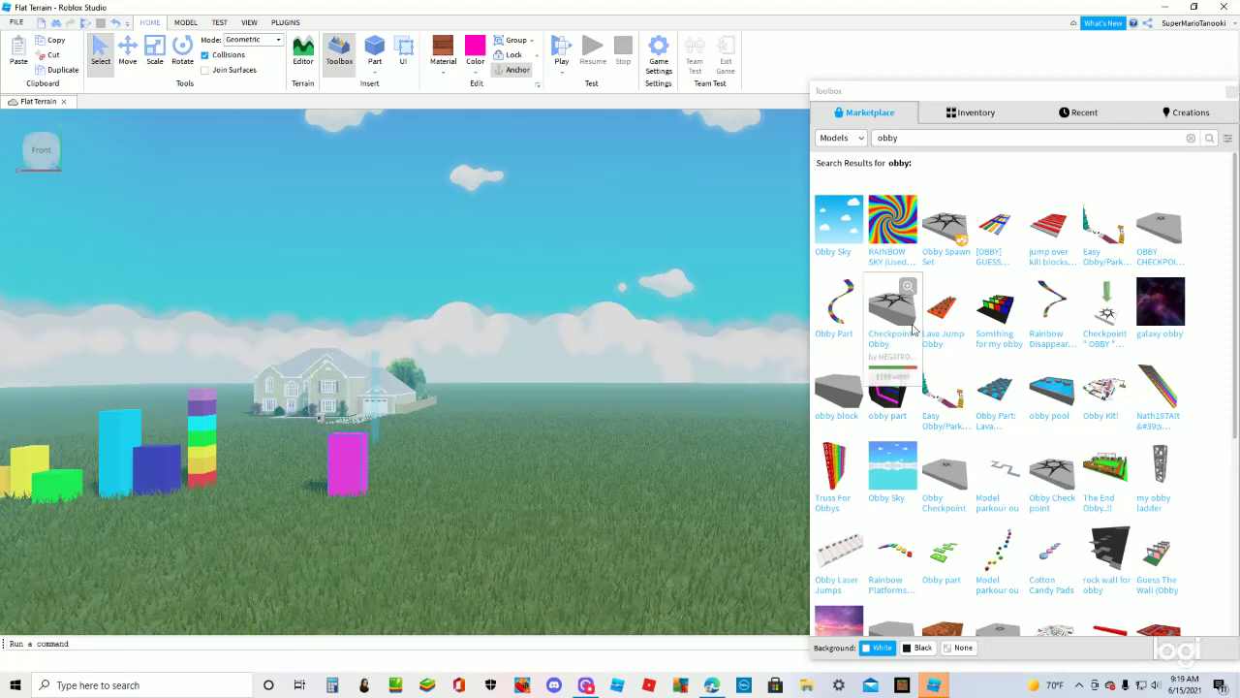
scroll(1027, 407, down, 3)
scroll(502, 509, down, 3)
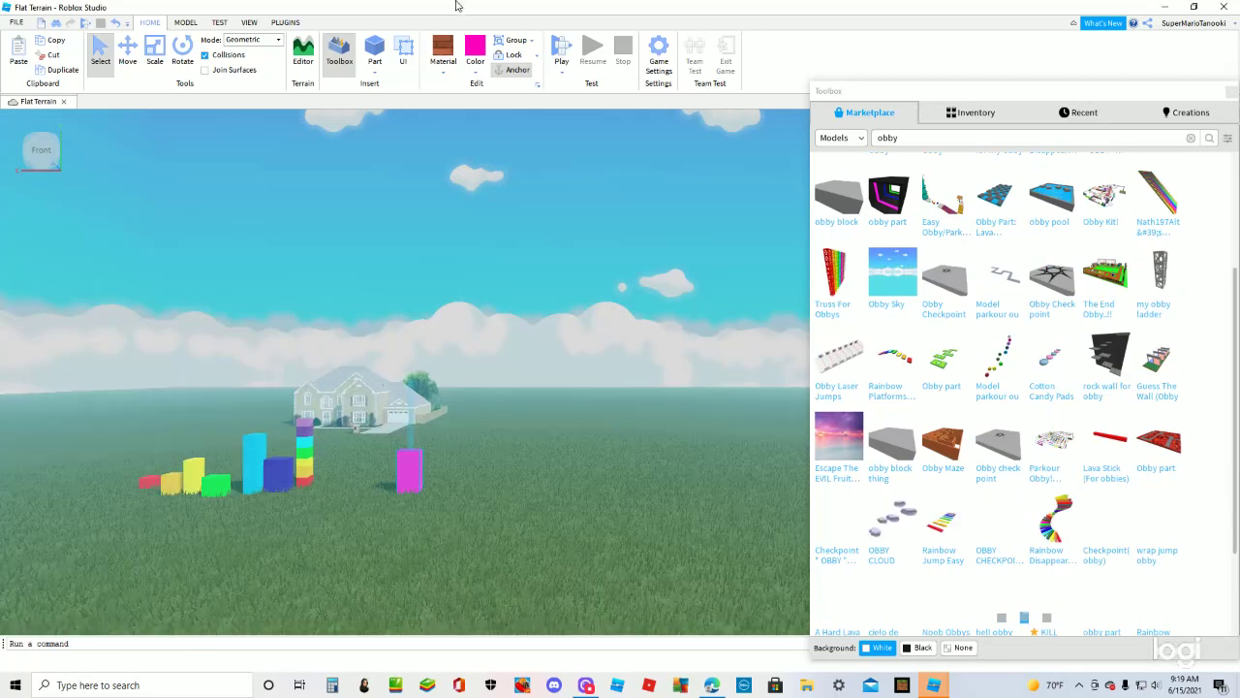
click(185, 22)
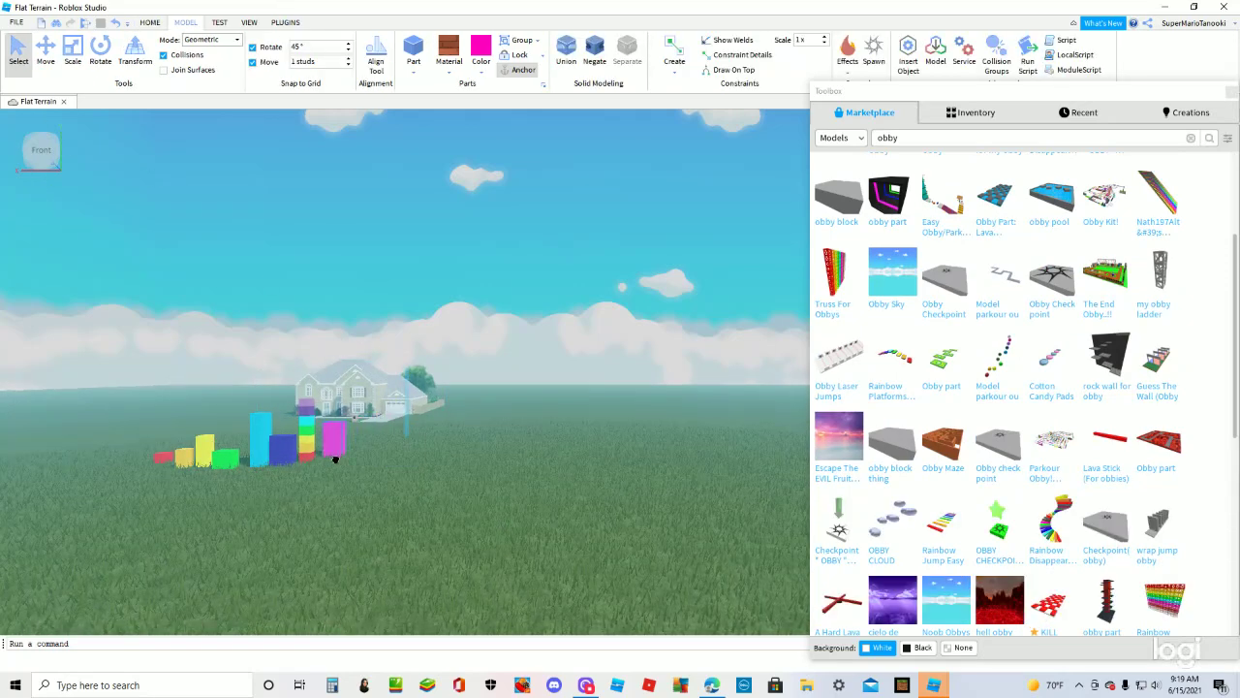
drag(334, 460, 347, 477)
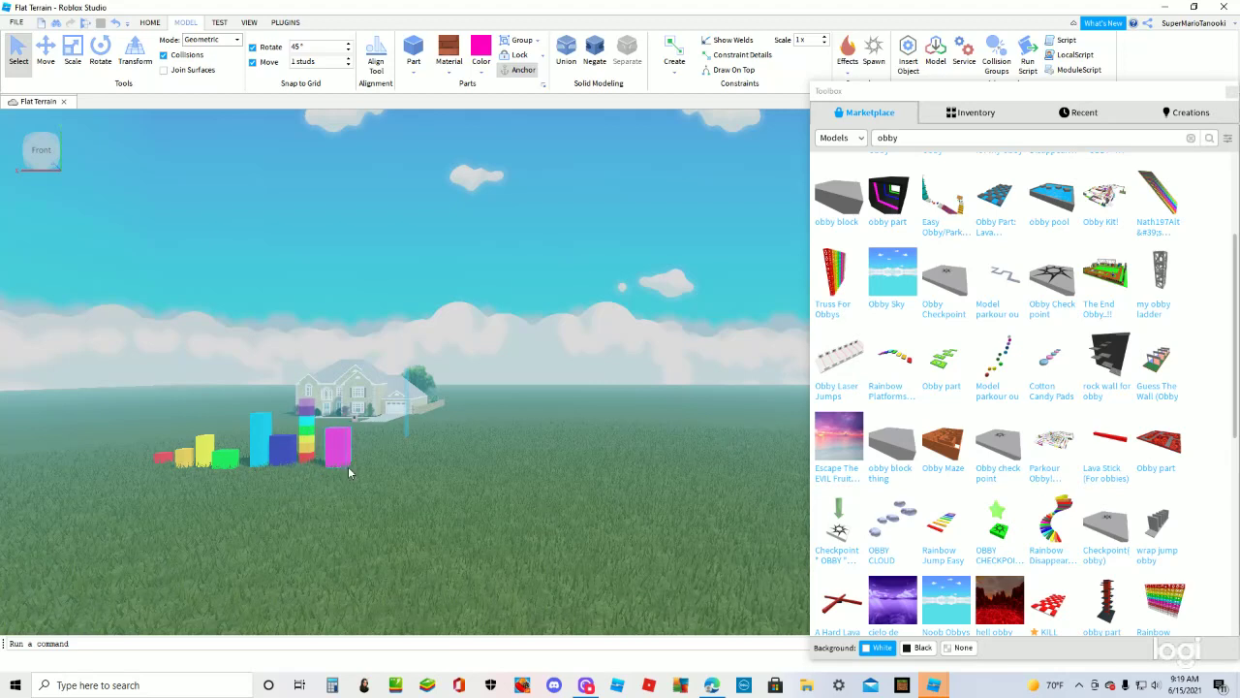